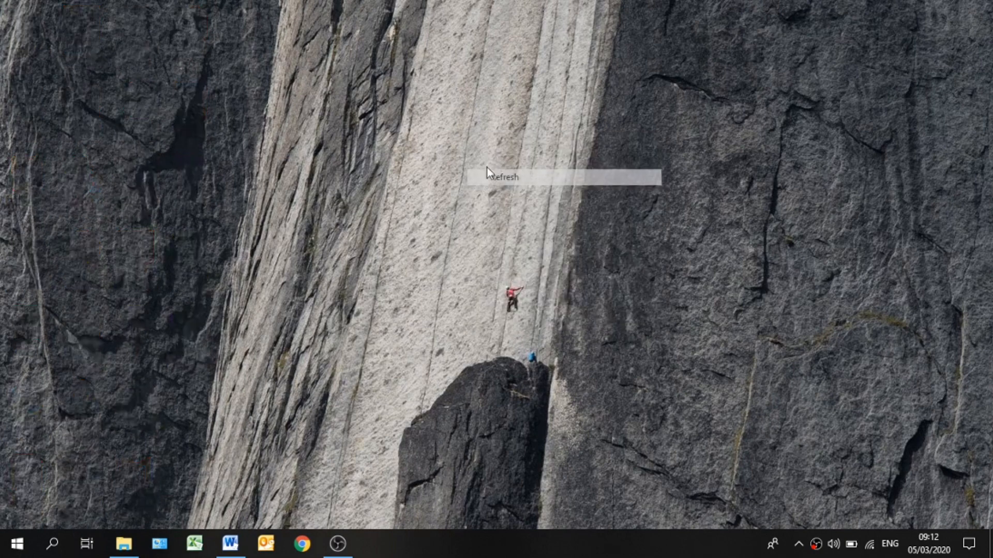
pyautogui.rightClick(482, 157)
pyautogui.click(488, 199)
pyautogui.rightClick(429, 150)
pyautogui.click(460, 193)
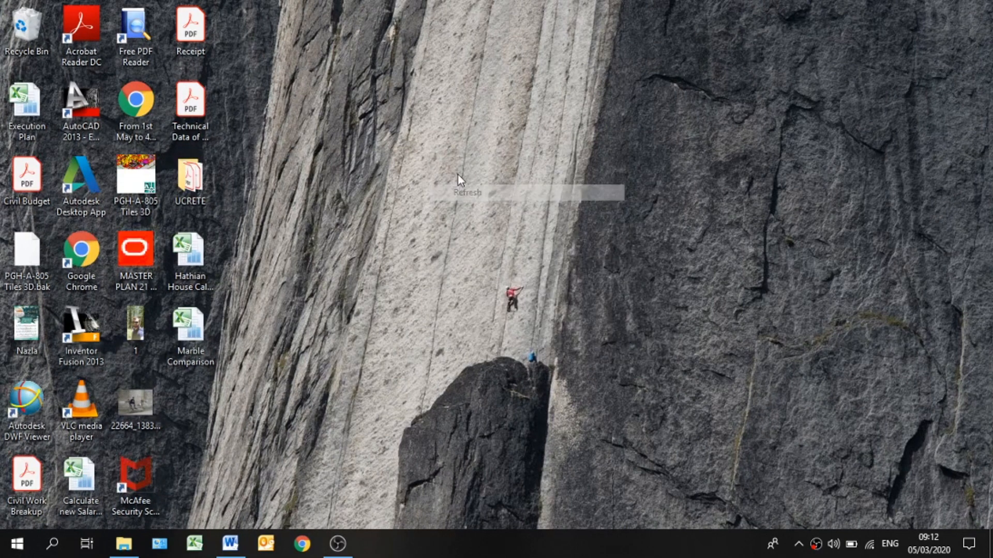
pyautogui.rightClick(457, 175)
pyautogui.click(477, 222)
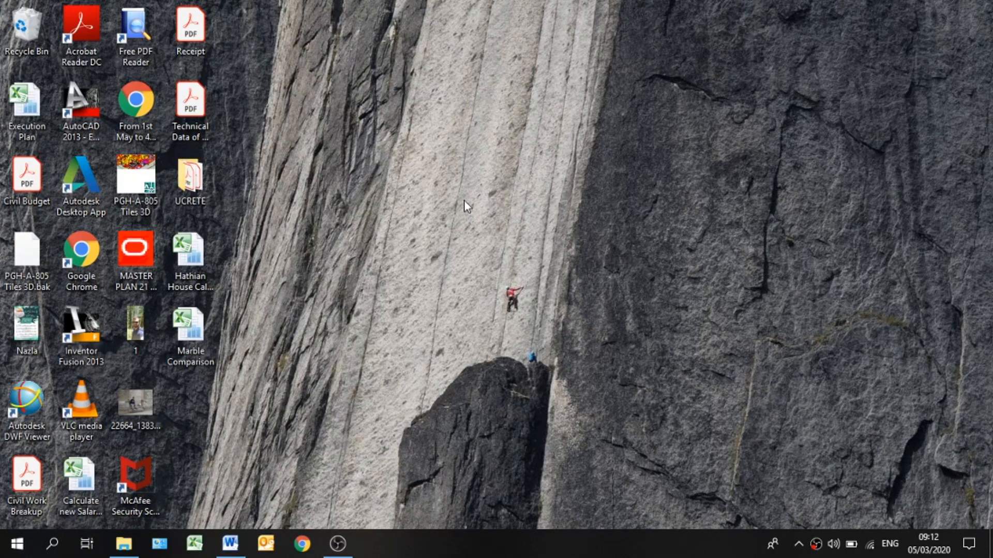
pyautogui.rightClick(432, 165)
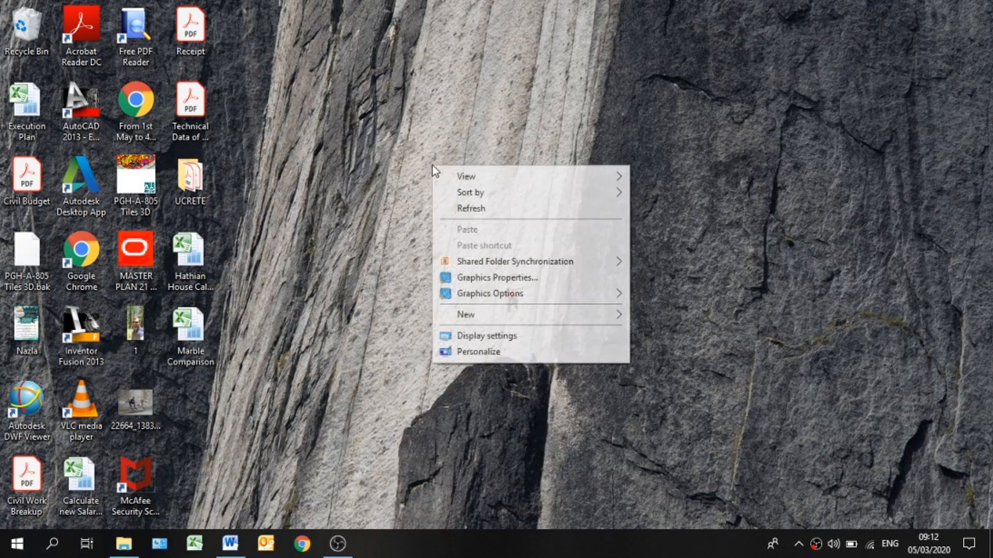
pyautogui.click(455, 209)
pyautogui.rightClick(431, 171)
pyautogui.click(456, 215)
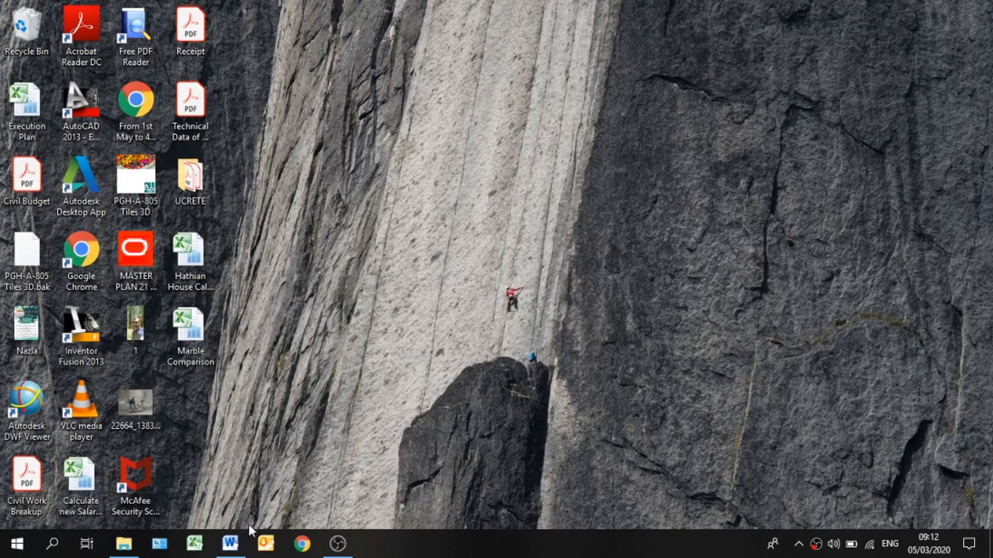
# Bring up the Lesson 24 outline in Word, and start AutoCAD 2007.
pyautogui.click(230, 543)
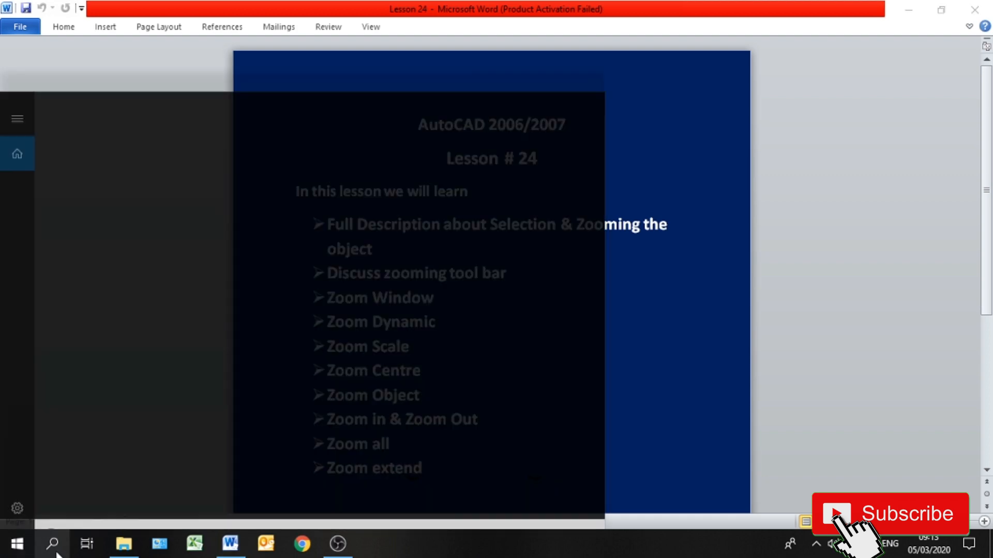
pyautogui.click(56, 551)
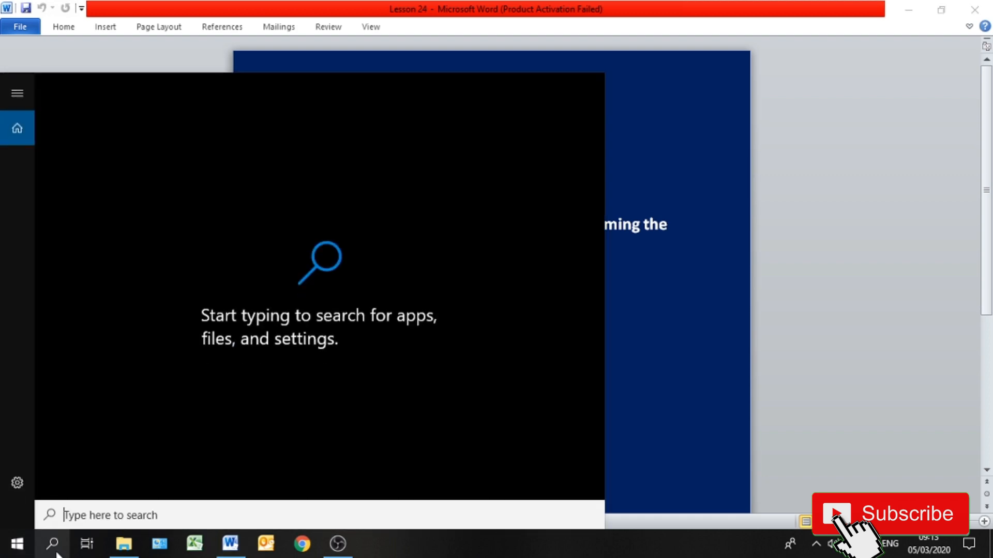
pyautogui.write('aut')
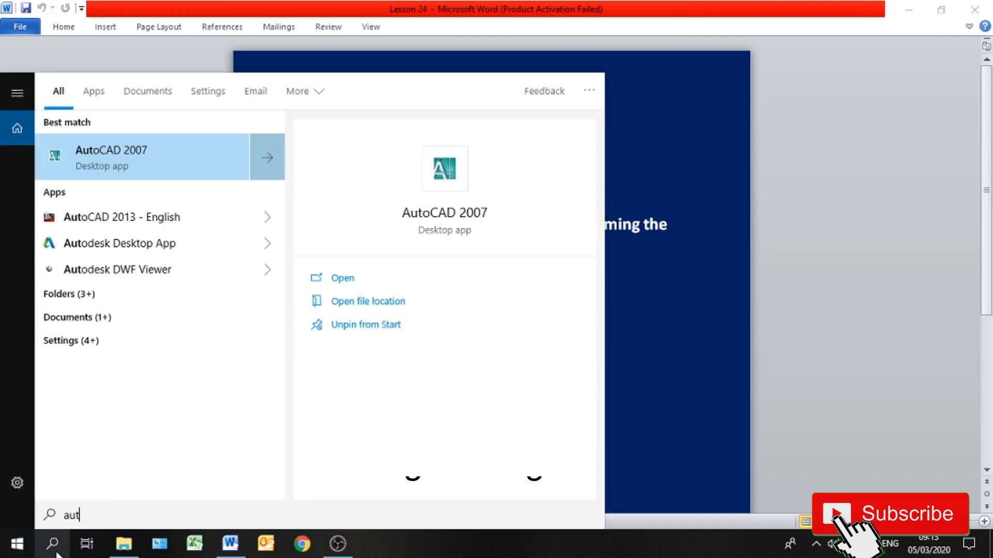
pyautogui.press('Return')
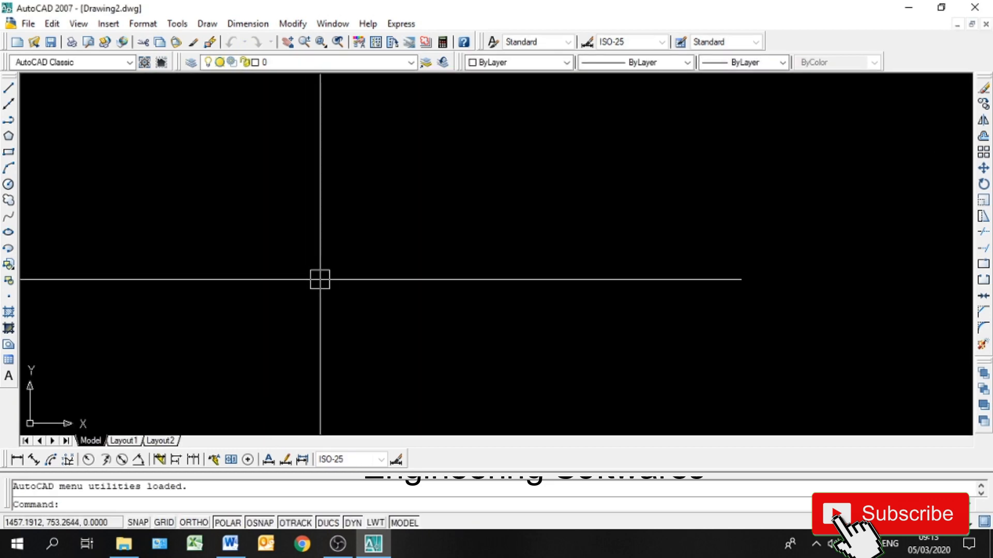
# Set the drawing units to Architectural length with 0'-0" precision and Inches as the insertion scale.
pyautogui.write('un')
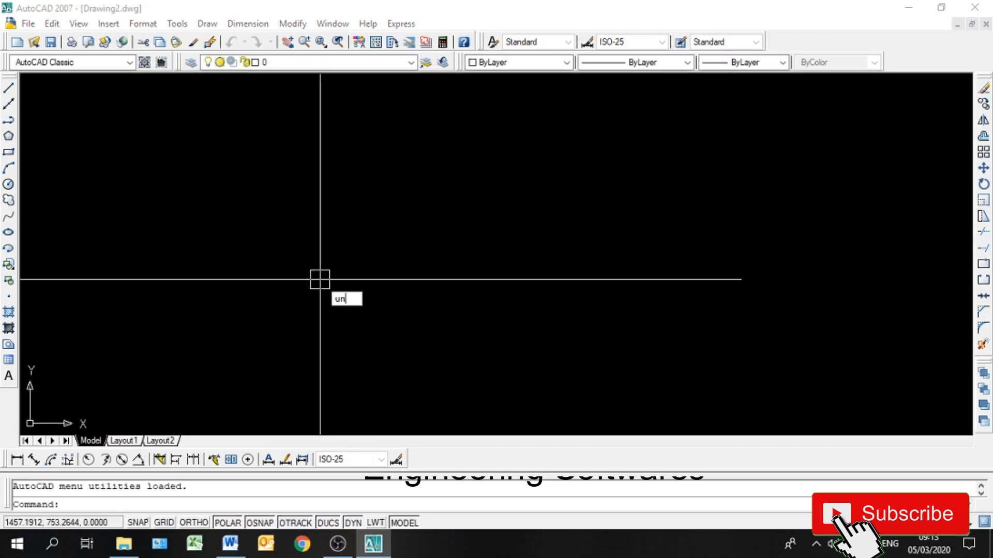
pyautogui.press('Return')
pyautogui.click(408, 199)
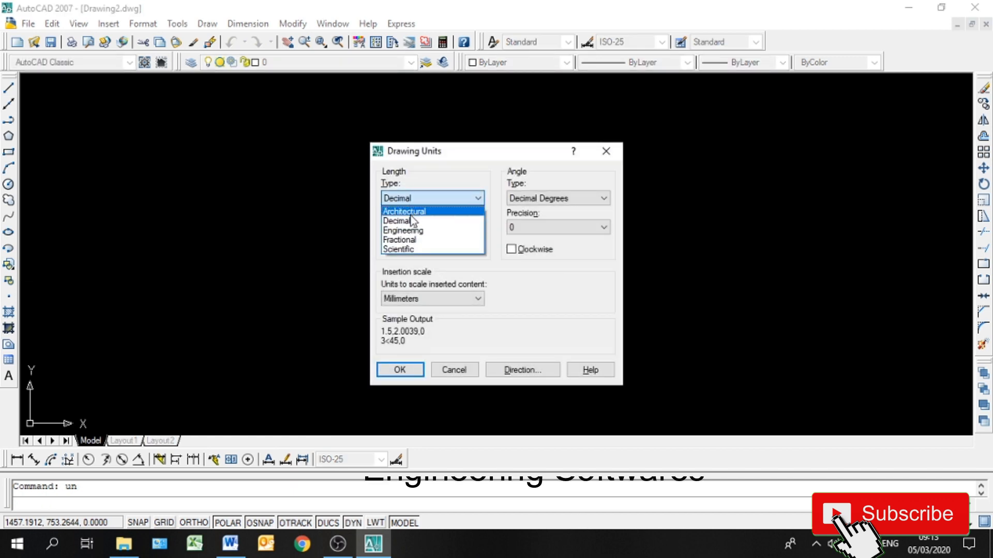
pyautogui.click(409, 211)
pyautogui.click(424, 227)
pyautogui.click(403, 239)
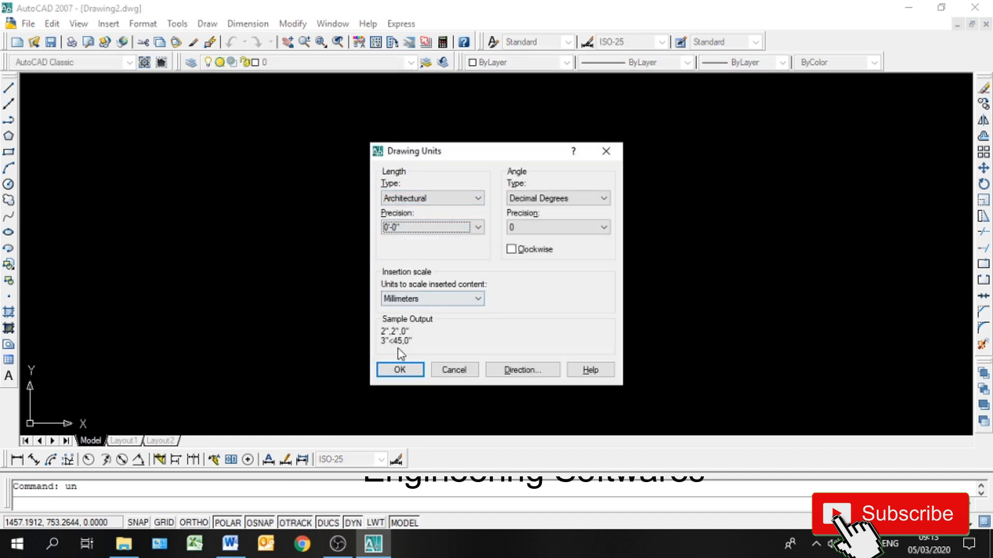
pyautogui.click(413, 299)
pyautogui.click(406, 325)
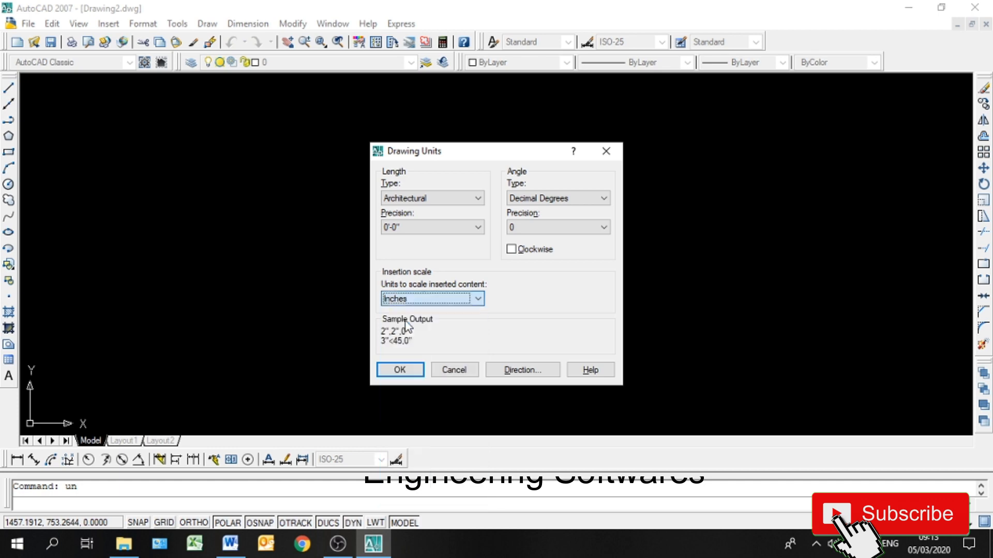
pyautogui.click(398, 370)
# Modify the ISO-25 dimension style to Architectural primary units with 0'-0" precision, and make it the current style.
pyautogui.write('d')
pyautogui.press('Return')
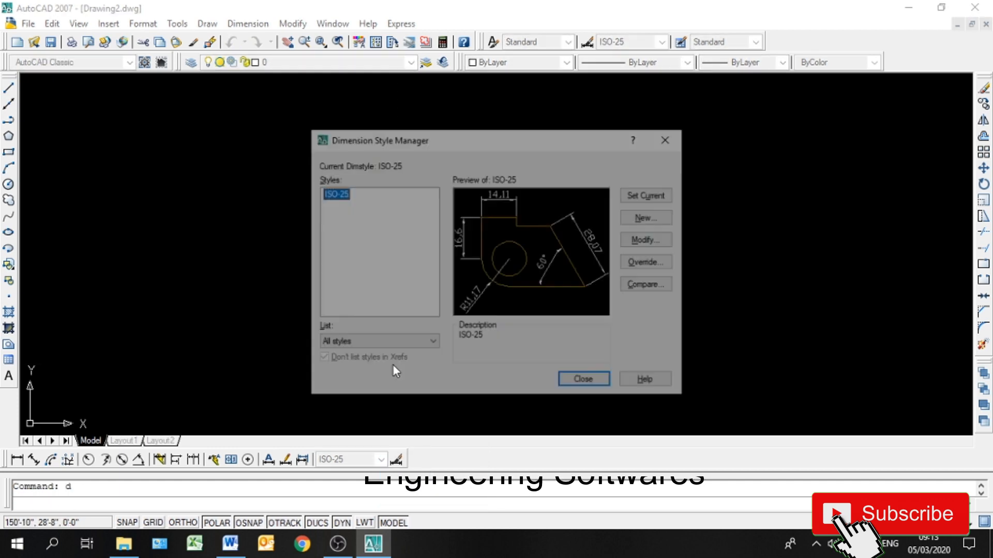
pyautogui.click(640, 240)
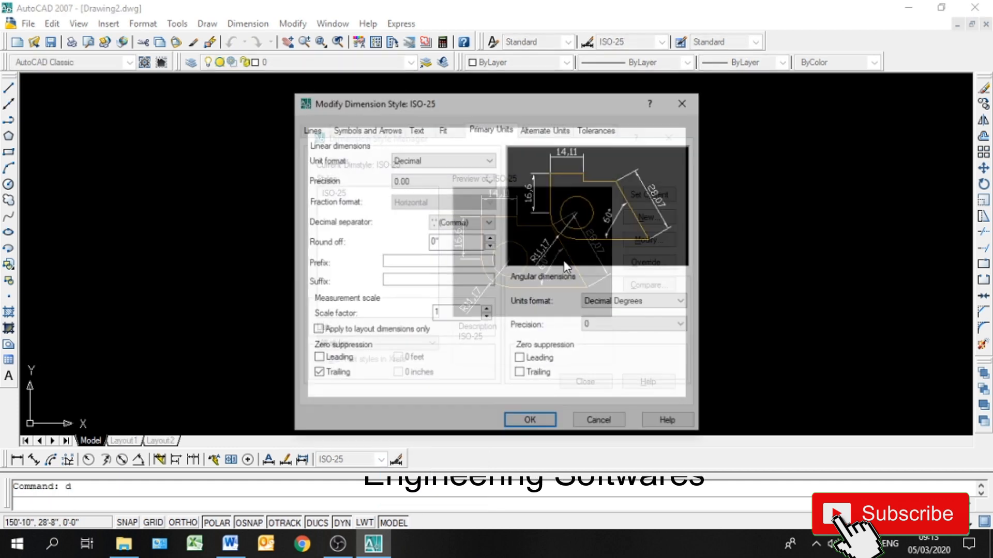
pyautogui.click(449, 159)
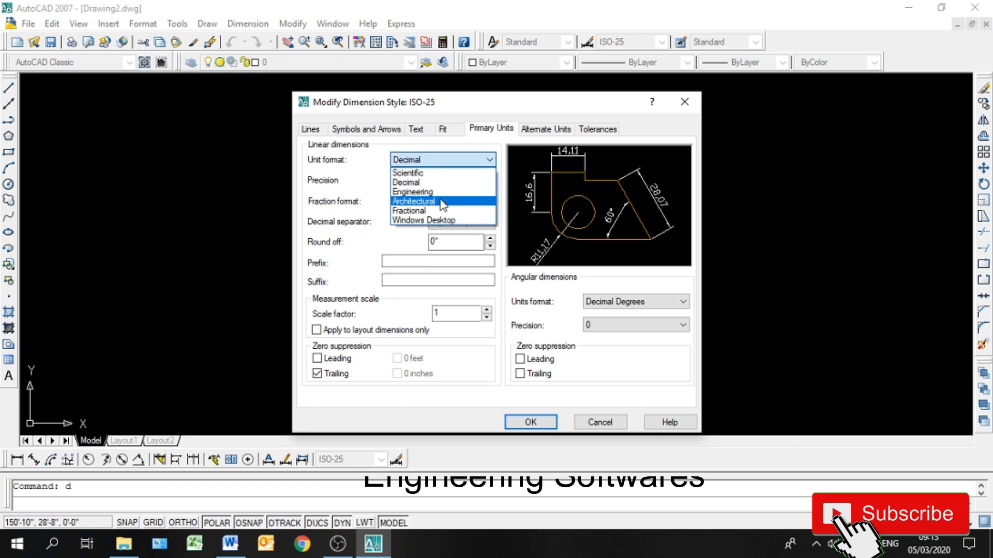
pyautogui.click(439, 201)
pyautogui.click(438, 185)
pyautogui.click(437, 192)
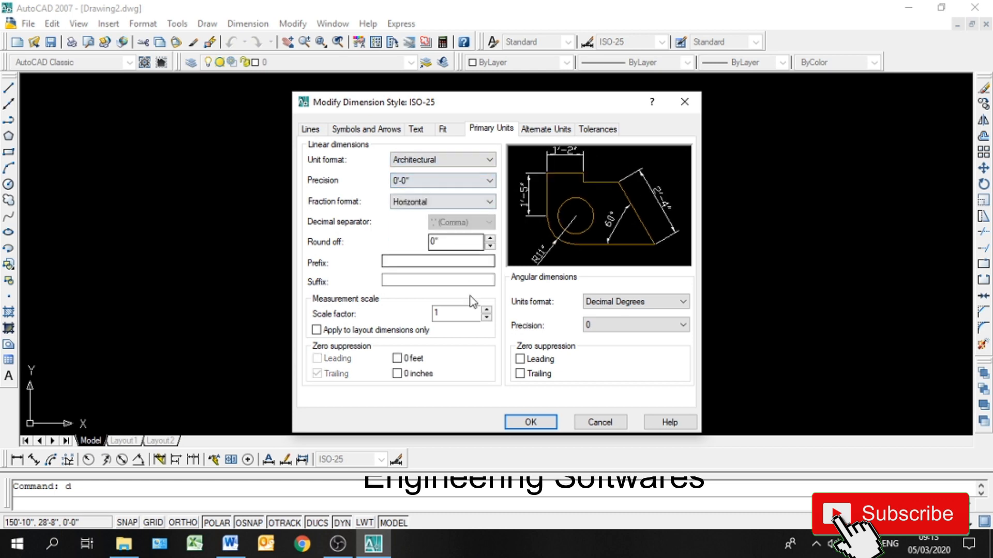
pyautogui.click(531, 422)
pyautogui.click(655, 197)
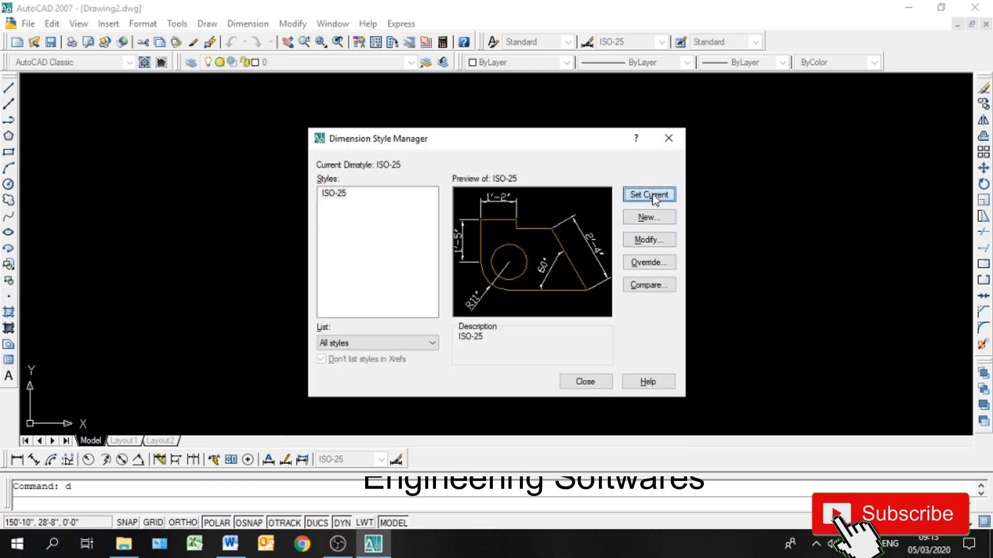
pyautogui.click(584, 383)
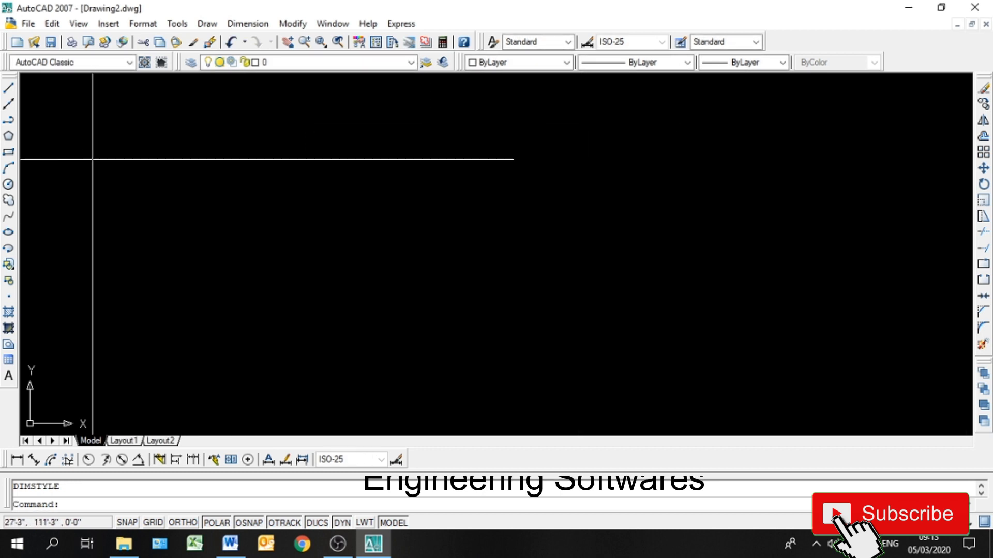
# Draw a horizontal rectangle about 123' wide and 38' high in the upper part of the empty drawing.
pyautogui.click(8, 153)
pyautogui.click(179, 143)
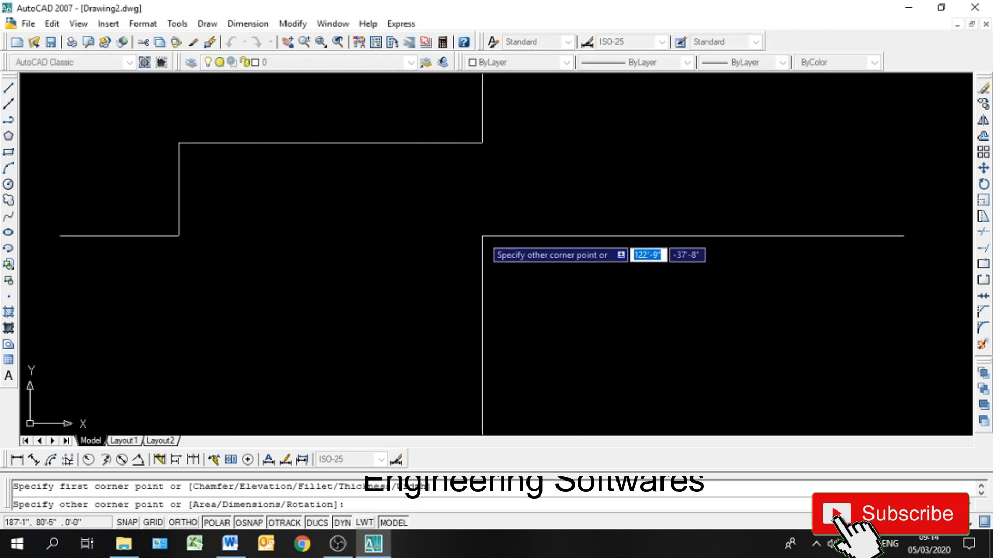
pyautogui.click(483, 237)
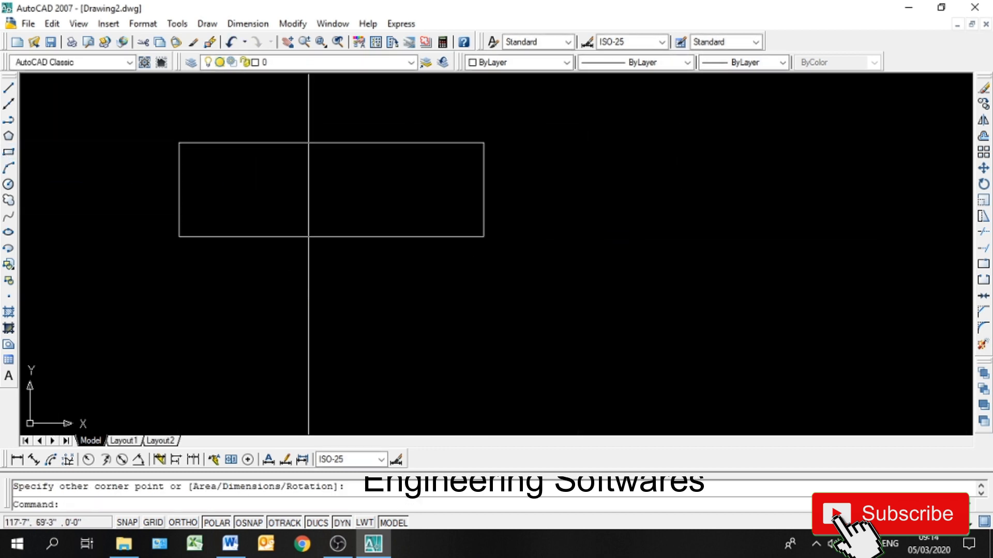
# Select the rectangle with a crossing window over its upper-right corner, and clear the selection.
pyautogui.moveTo(221, 281); pyautogui.dragTo(250, 308, button='middle')
pyautogui.click(225, 290)
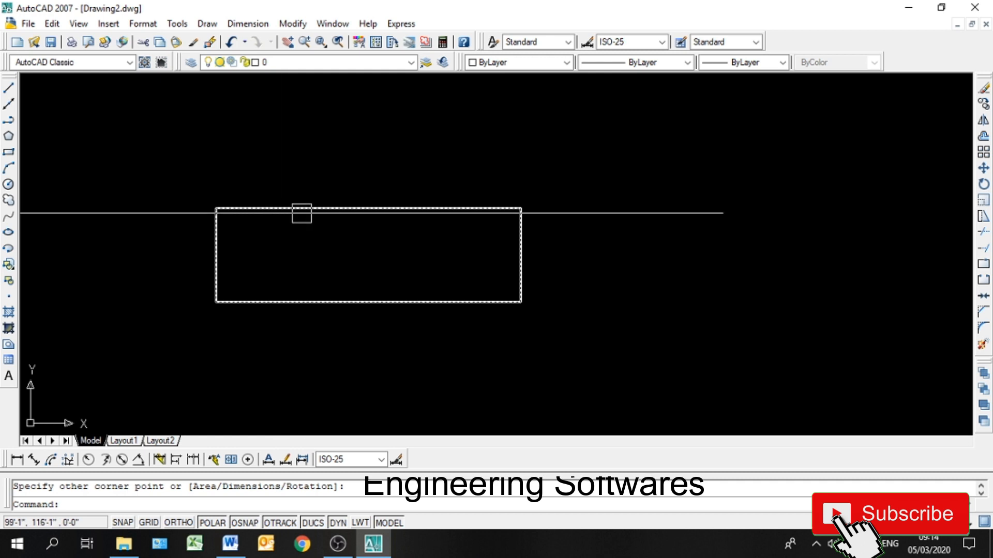
pyautogui.click(568, 169)
pyautogui.click(497, 256)
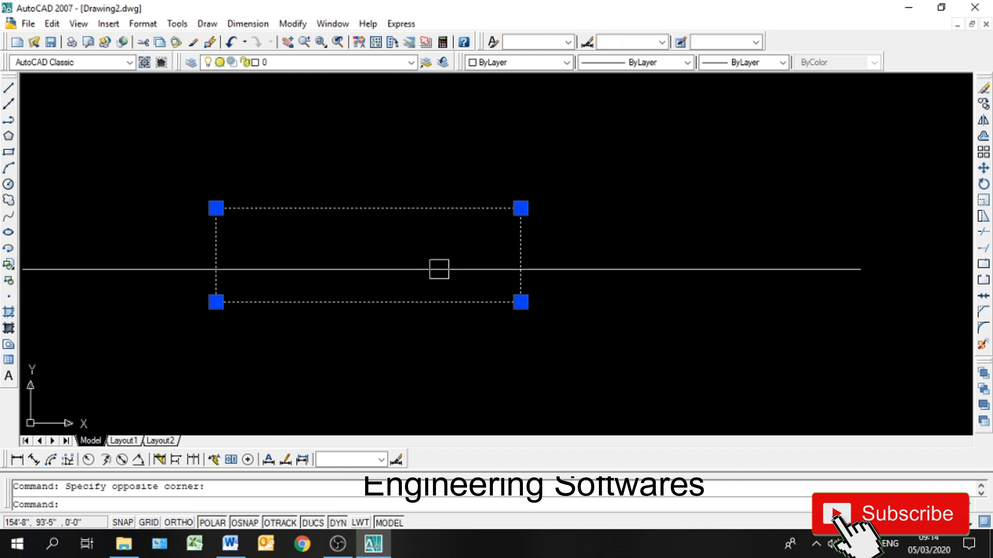
pyautogui.press('Escape')
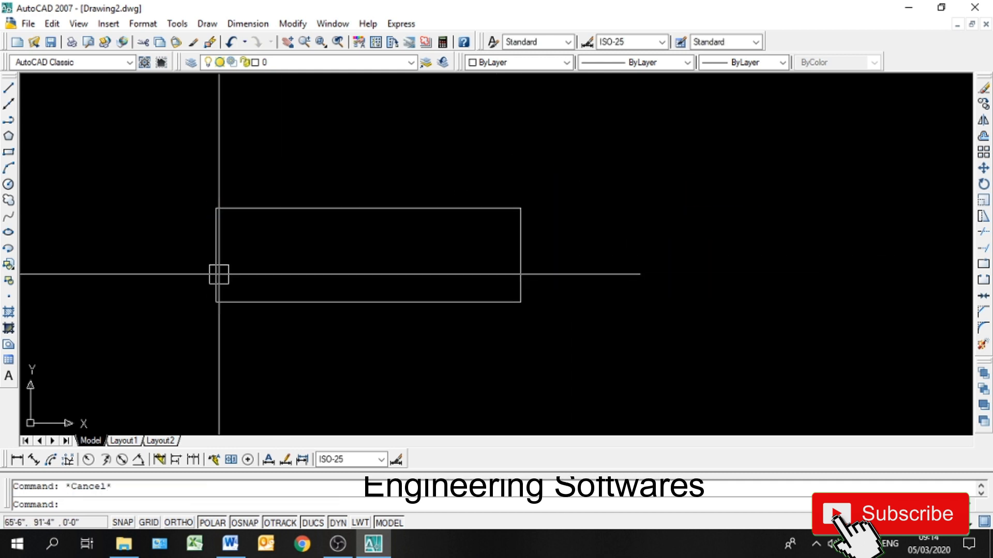
# Try a window selection around only the rectangle's left part and around the whole rectangle, clearing the selection each time.
pyautogui.click(191, 176)
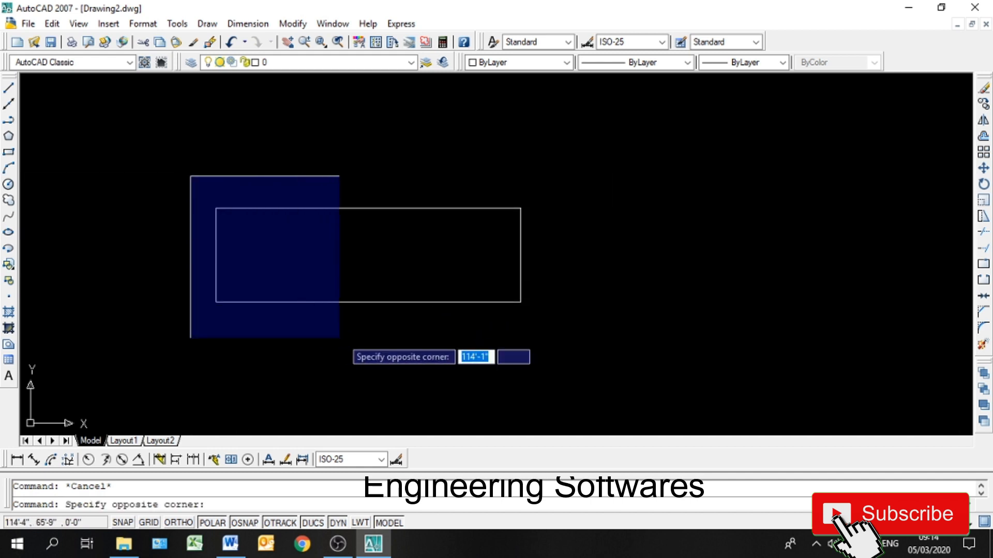
pyautogui.click(340, 338)
pyautogui.click(184, 193)
pyautogui.click(533, 331)
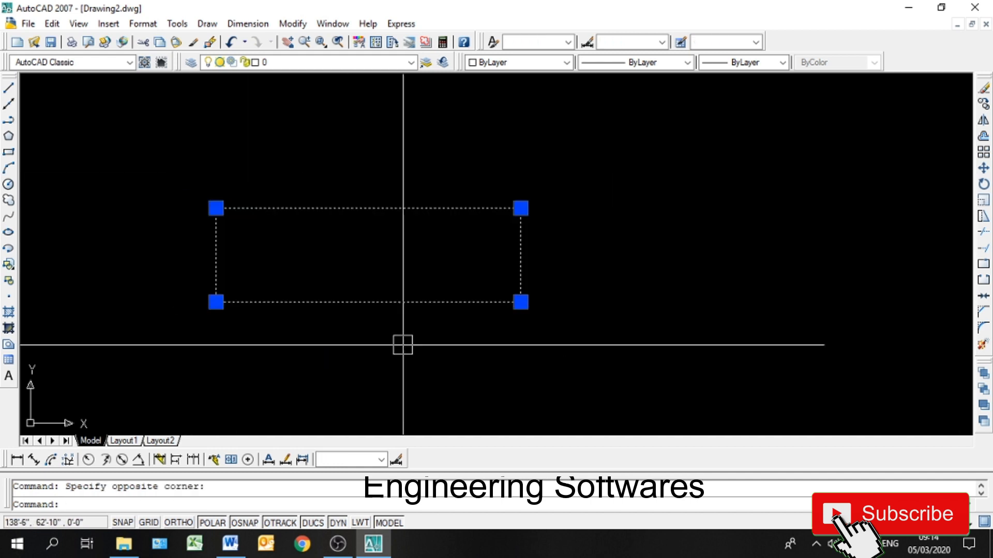
pyautogui.press('Escape')
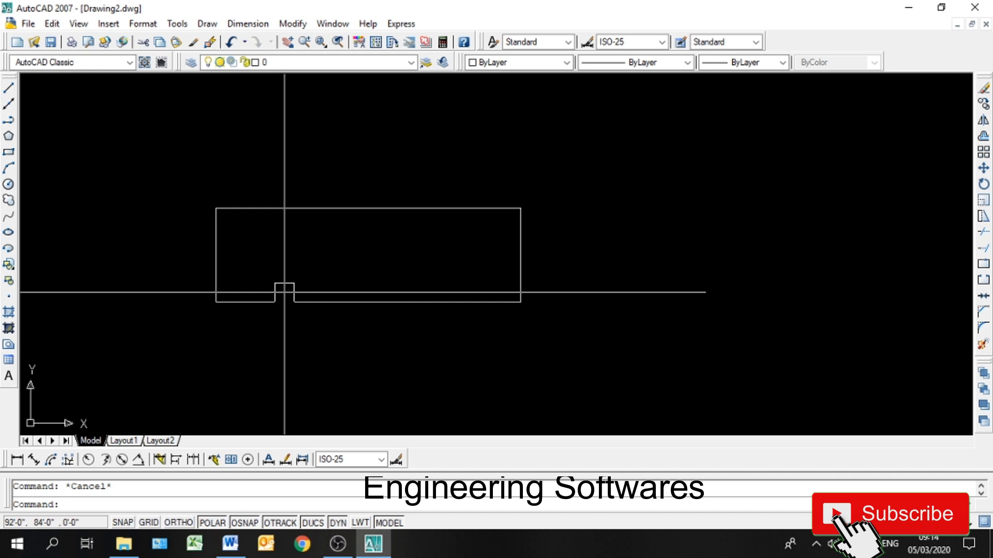
pyautogui.click(198, 186)
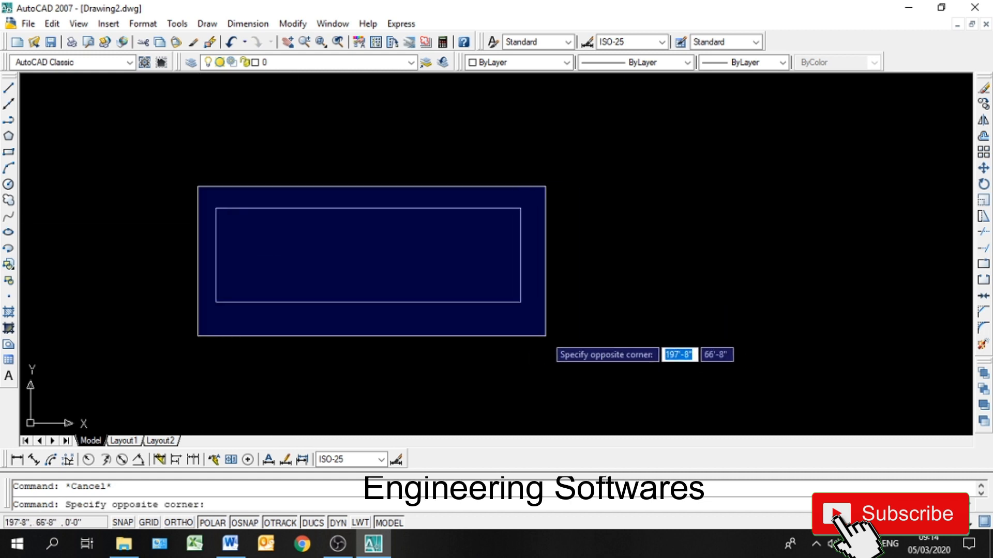
pyautogui.click(545, 336)
pyautogui.press('Escape')
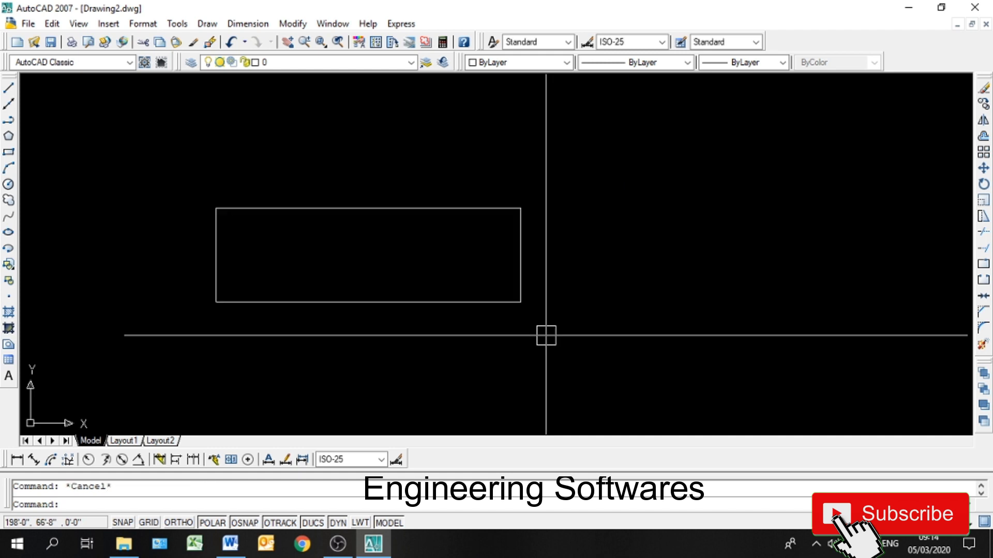
# Try crossing selections beside the rectangle and across its right edge, and clear the selection.
pyautogui.click(569, 211)
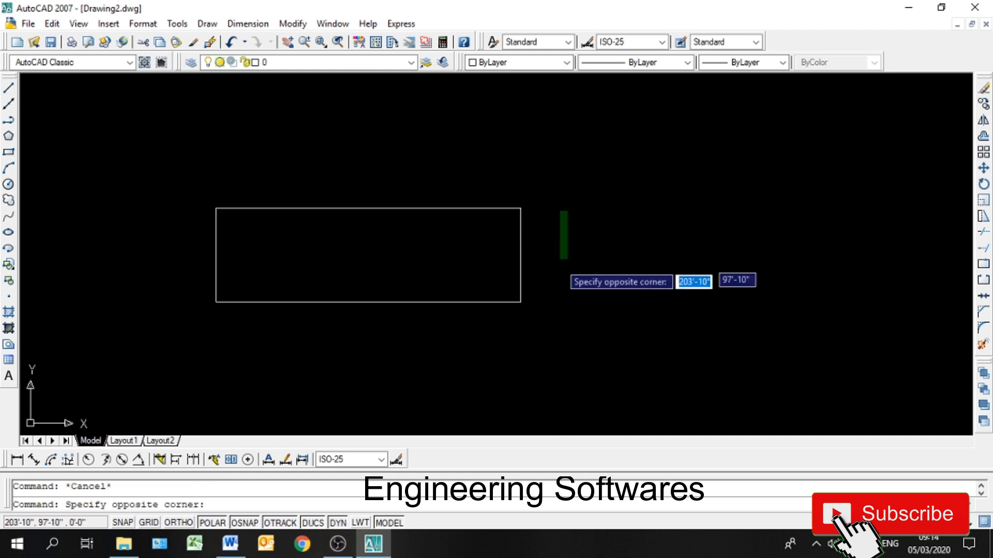
pyautogui.click(554, 267)
pyautogui.click(554, 266)
pyautogui.click(520, 267)
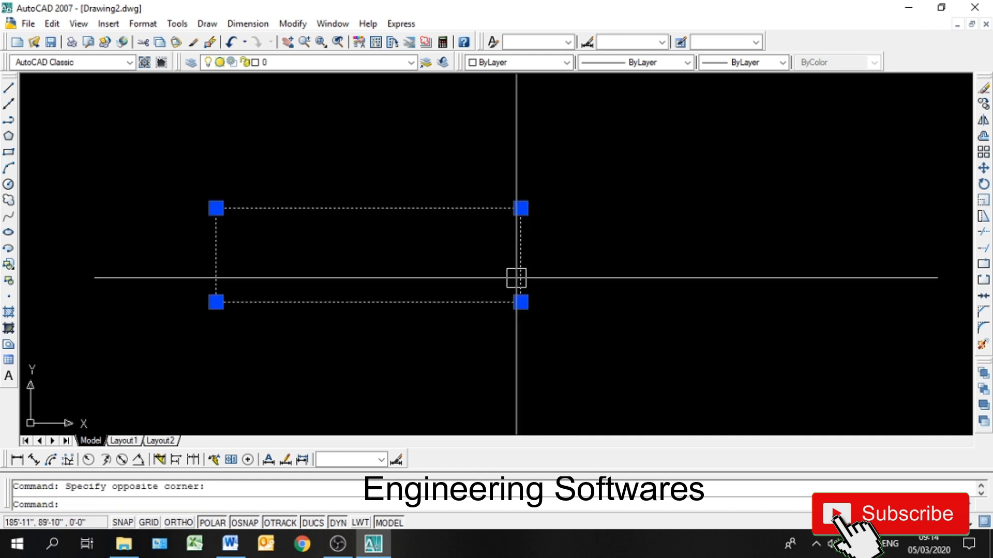
pyautogui.press('Escape')
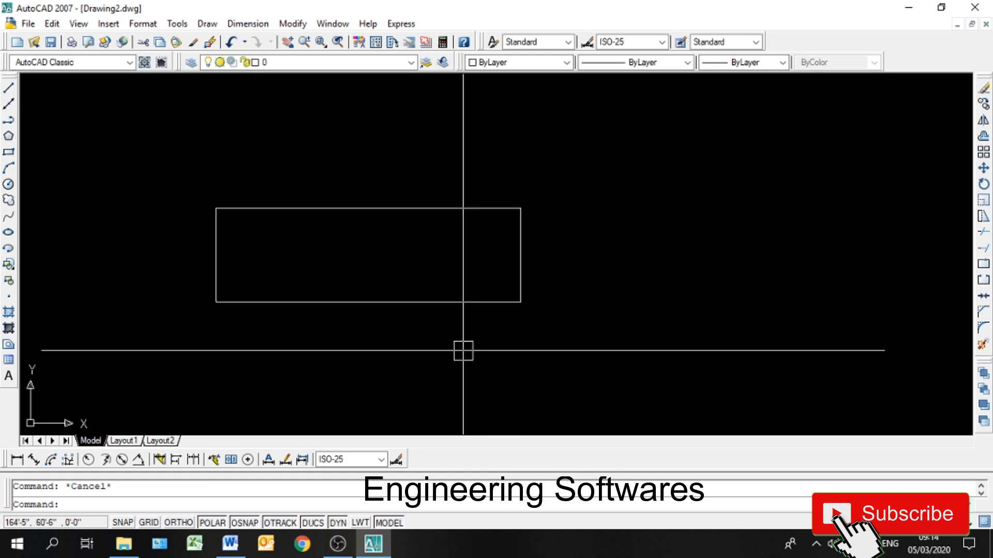
# Select the rectangle twice by picking its lower edge directly, clearing the selection each time.
pyautogui.click(419, 298)
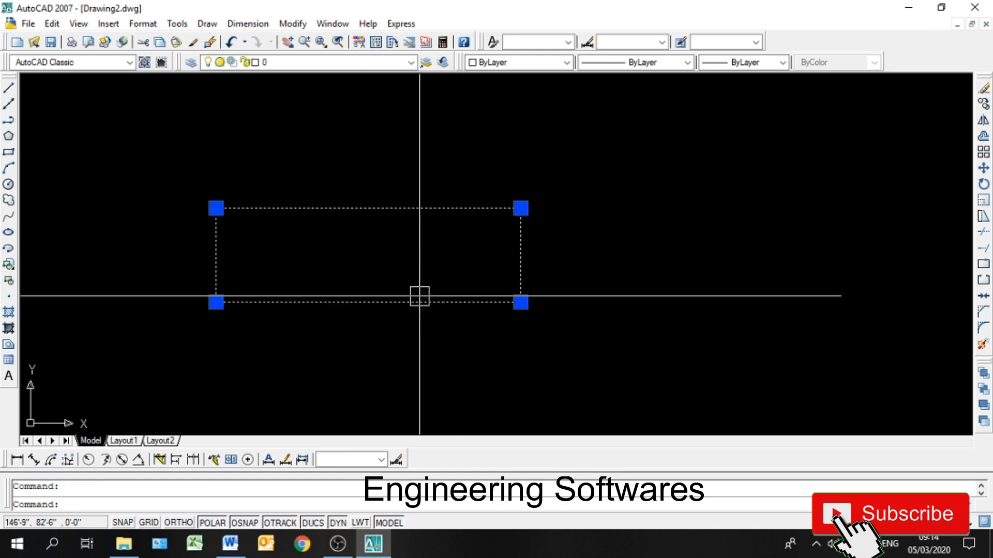
pyautogui.press('Escape')
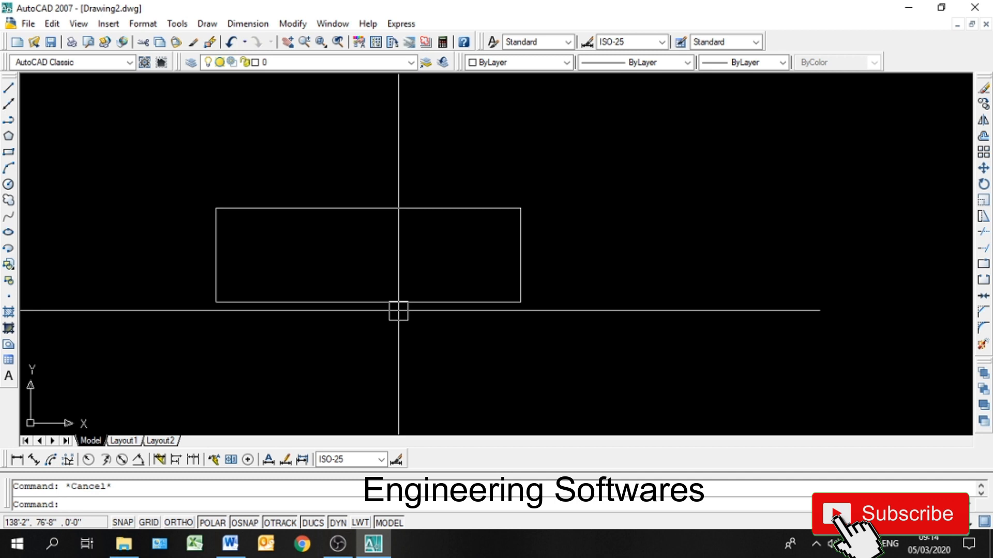
pyautogui.click(398, 310)
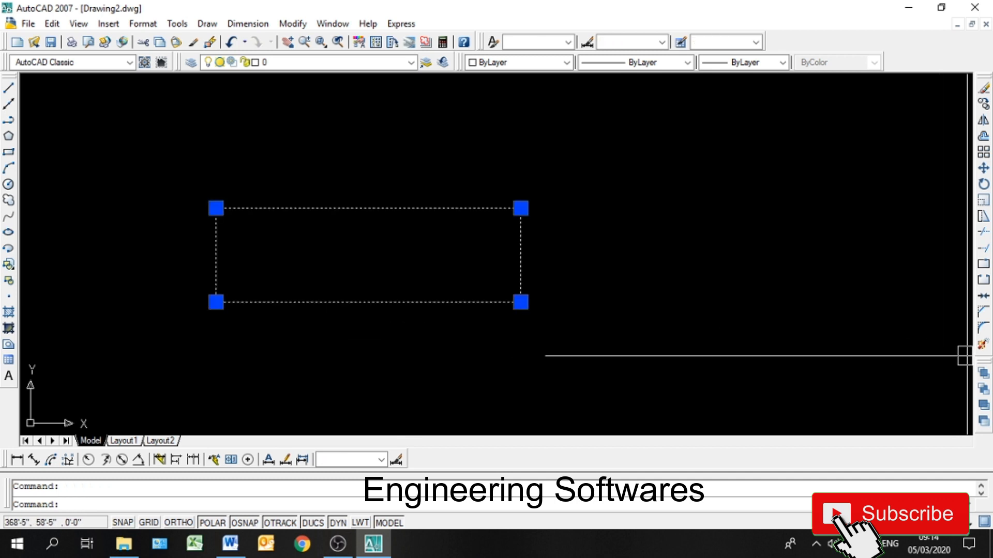
pyautogui.press('Escape')
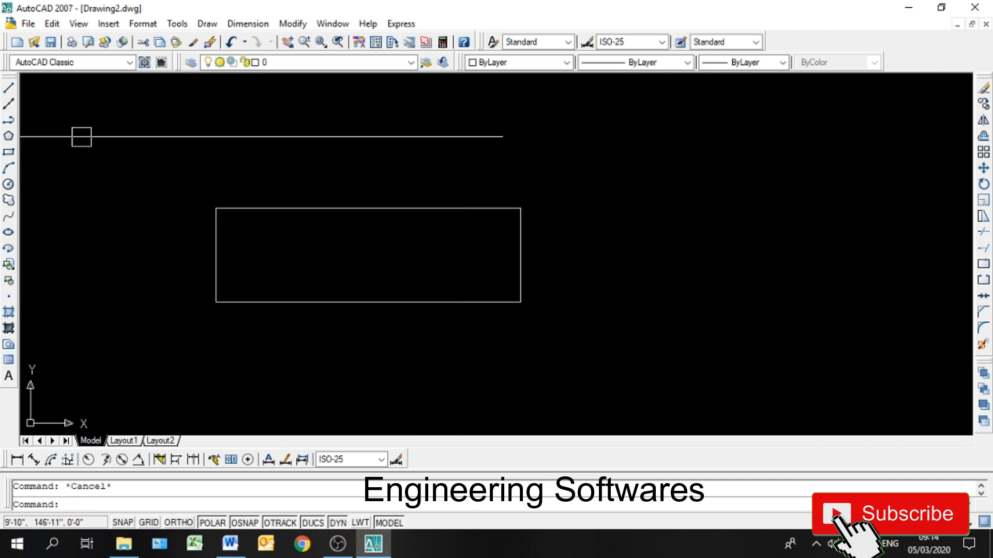
# Draw a smaller rectangle inside the existing one, leaving a wider gap at its right end.
pyautogui.click(7, 153)
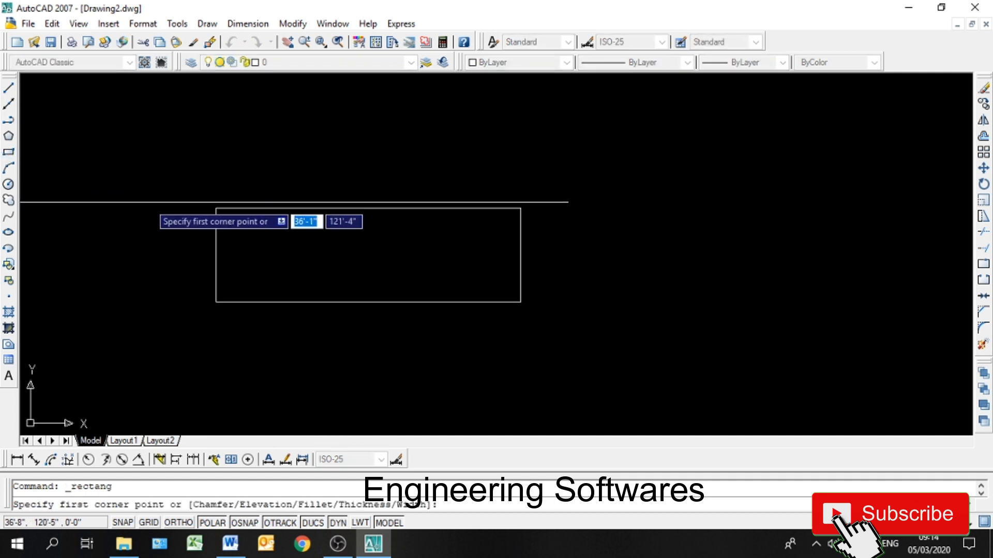
pyautogui.click(244, 237)
pyautogui.click(460, 283)
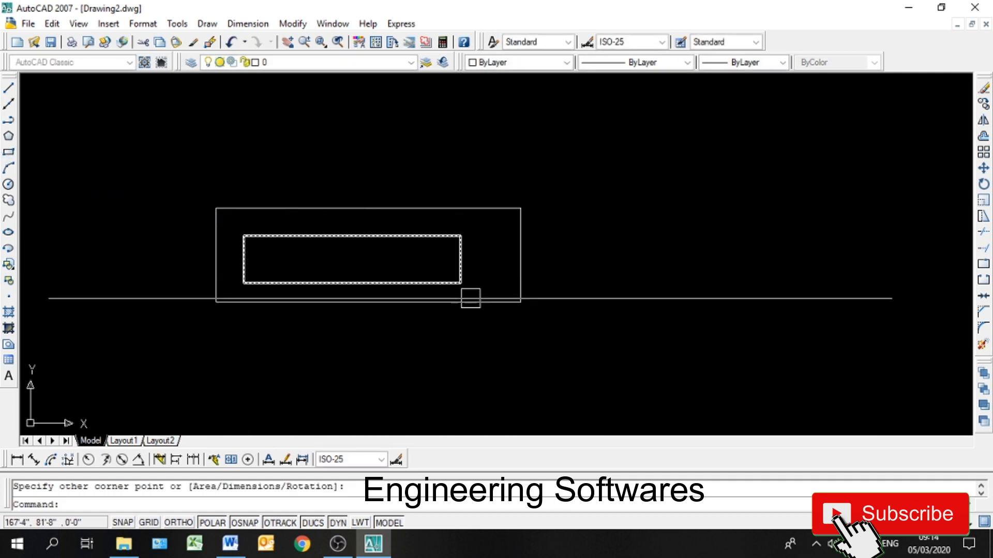
# Explode the inner and the outer rectangle into separate lines.
pyautogui.click(983, 345)
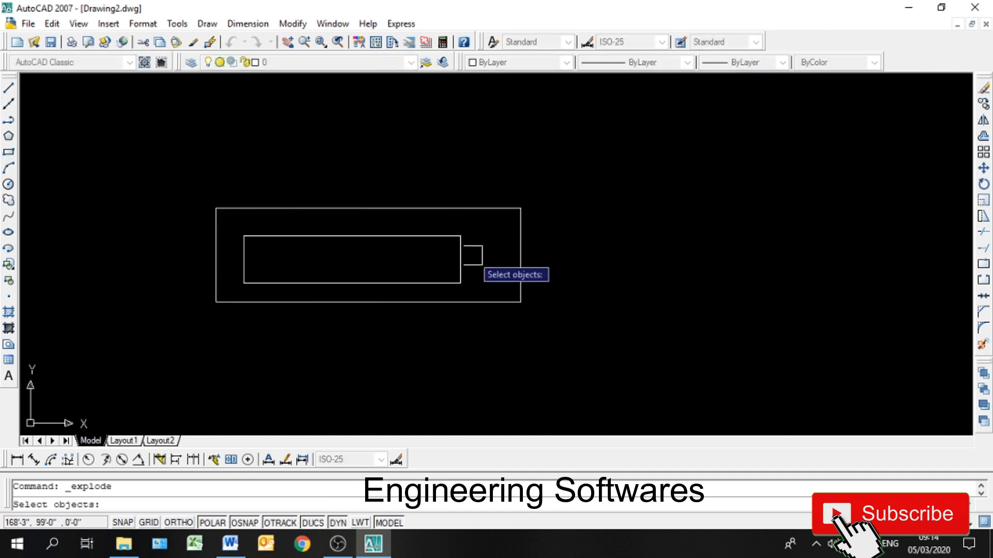
pyautogui.click(464, 262)
pyautogui.click(512, 262)
pyautogui.press('Return')
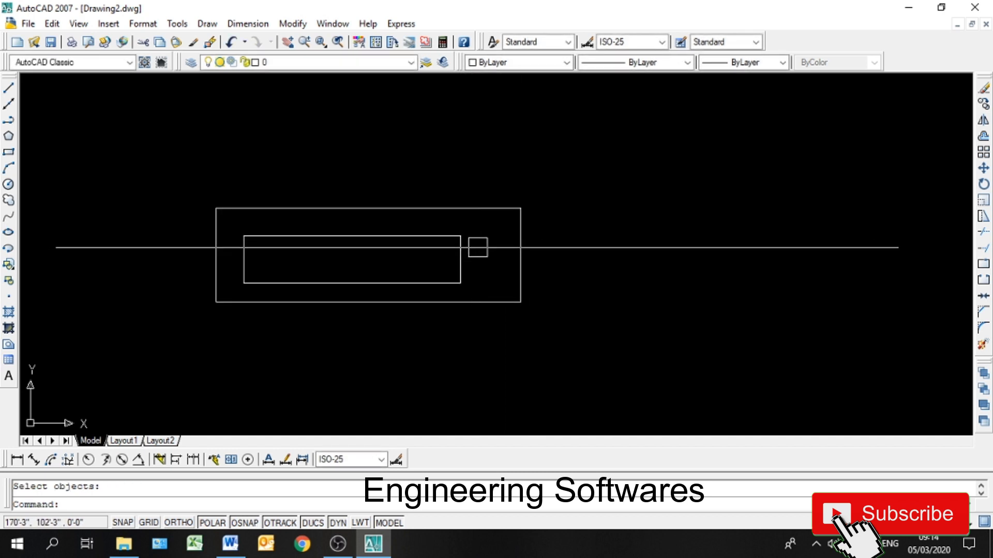
pyautogui.click(523, 233)
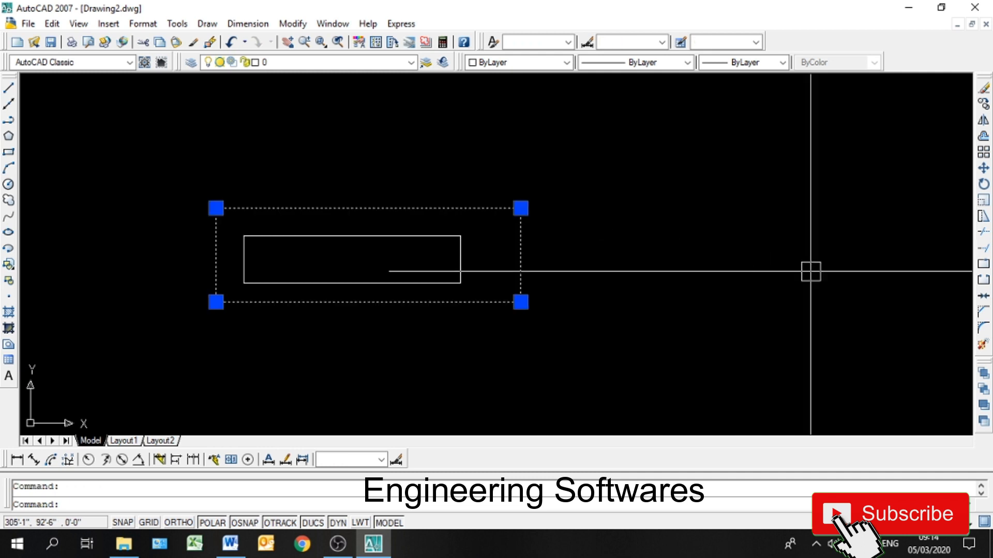
pyautogui.click(982, 344)
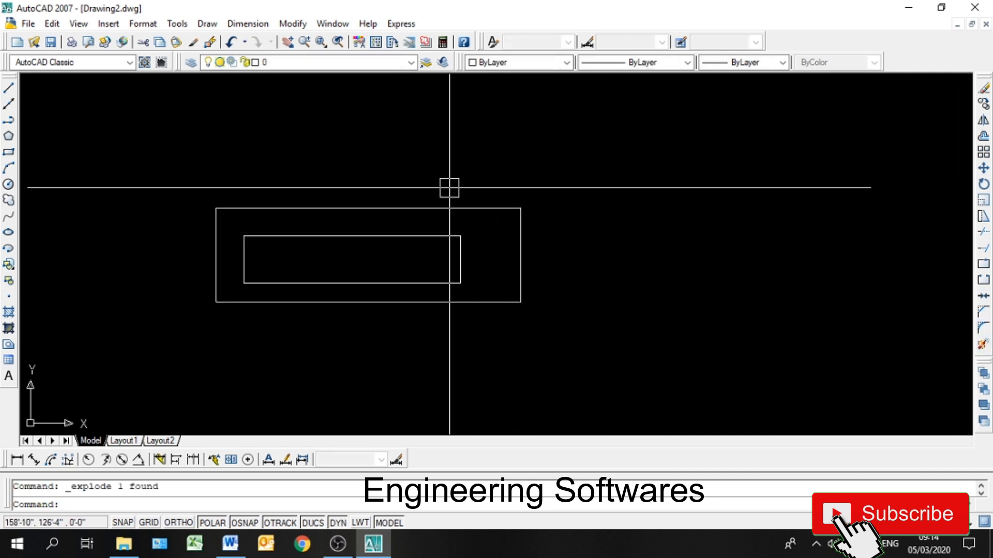
# Try window selections over the outer rectangle's upper-right corner, its right edge and both right edges, and clear the selection.
pyautogui.click(412, 139)
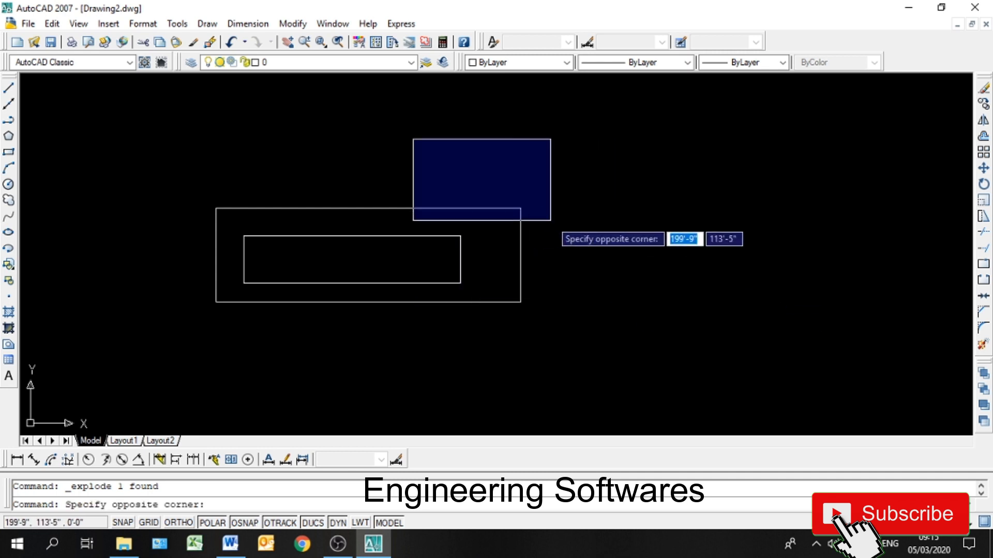
pyautogui.click(550, 217)
pyautogui.click(486, 176)
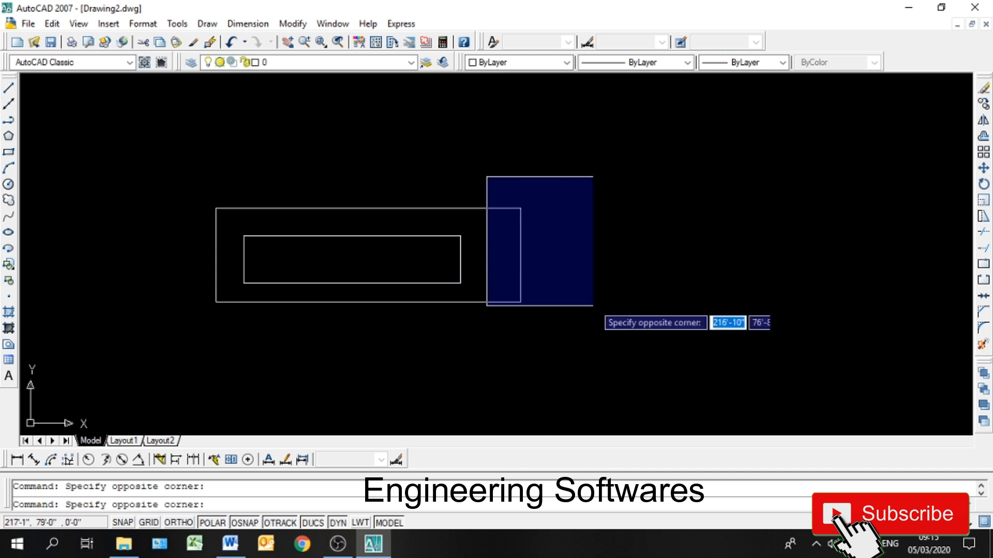
pyautogui.click(594, 307)
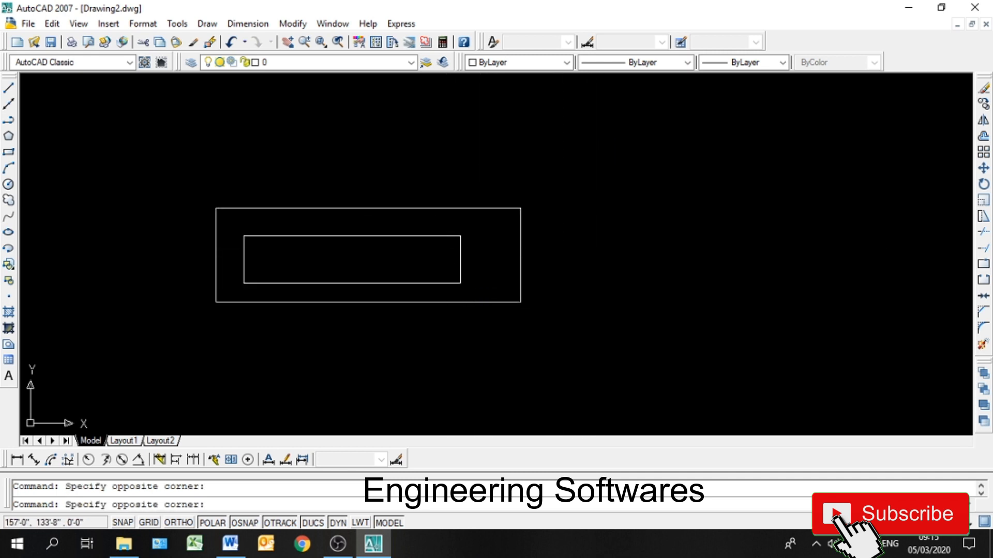
pyautogui.click(443, 170)
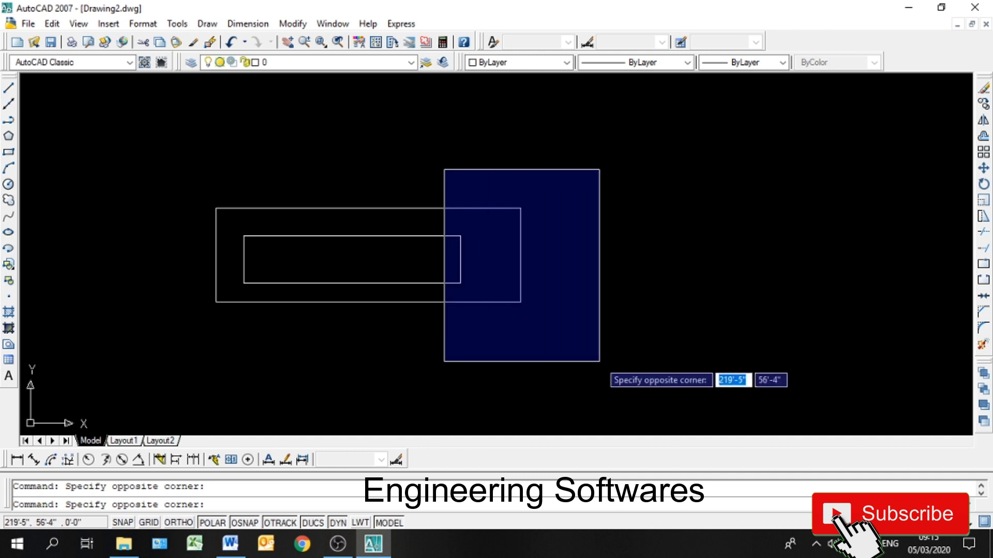
pyautogui.click(599, 355)
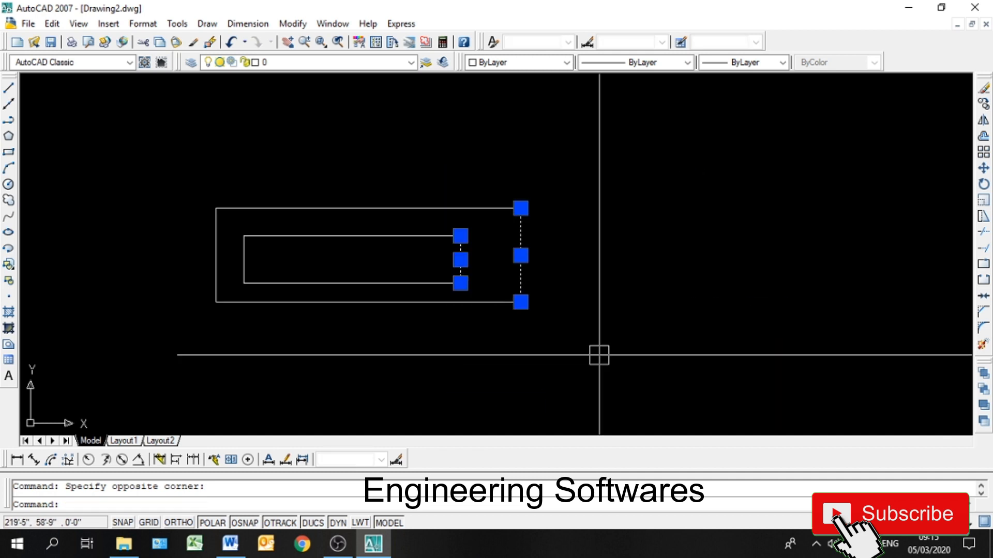
pyautogui.press('Escape')
# Select all lines of both rectangles with a crossing window, try a second crossing window over them, and clear the selection.
pyautogui.click(606, 161)
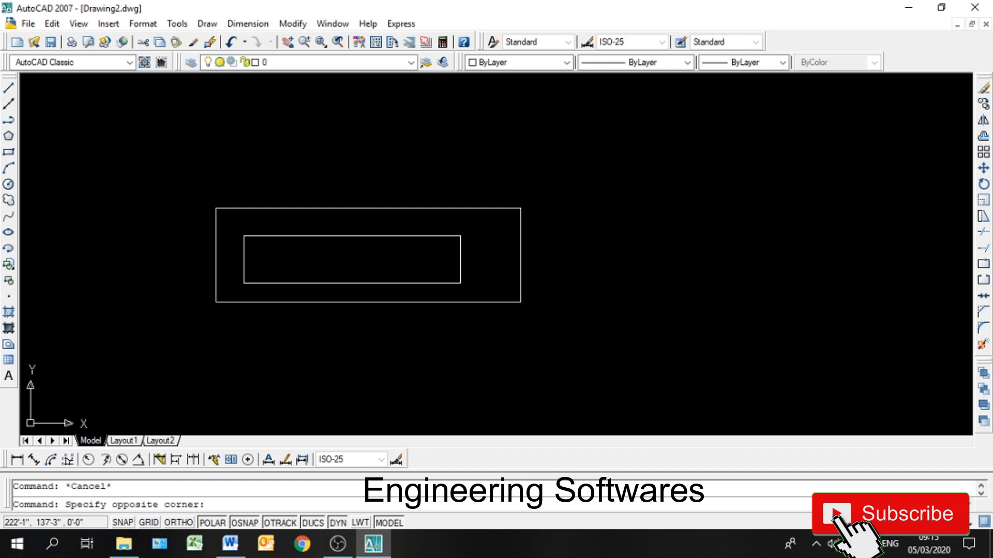
pyautogui.click(188, 365)
pyautogui.click(801, 80)
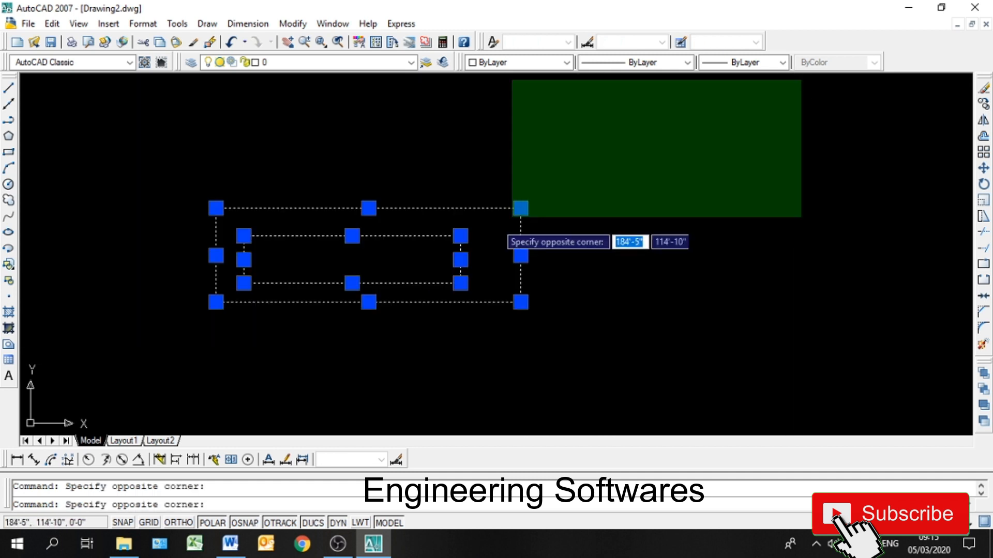
pyautogui.click(235, 311)
pyautogui.press('Escape')
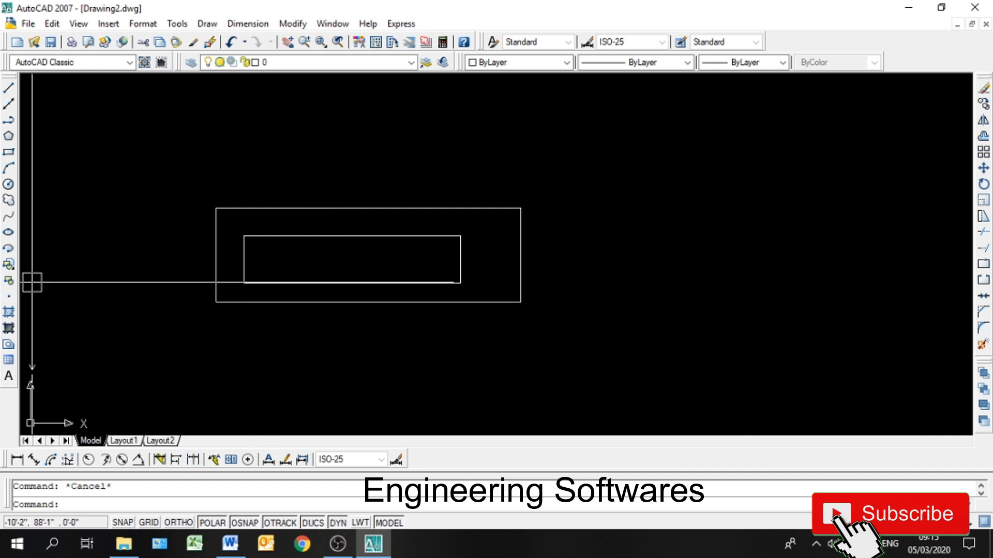
# Display the Zoom toolbar and dock it beside the Dimension toolbar.
pyautogui.rightClick(7, 250)
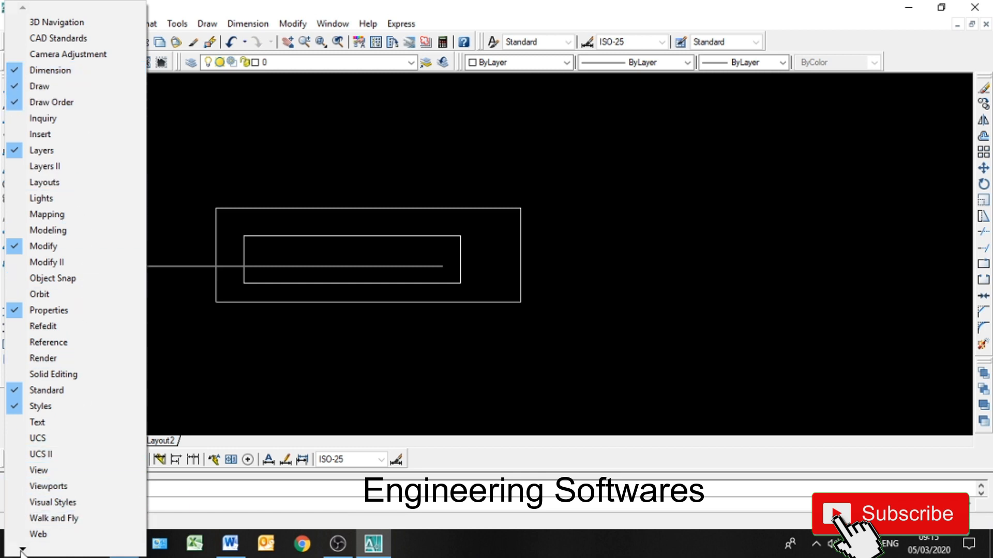
pyautogui.moveTo(21, 553)
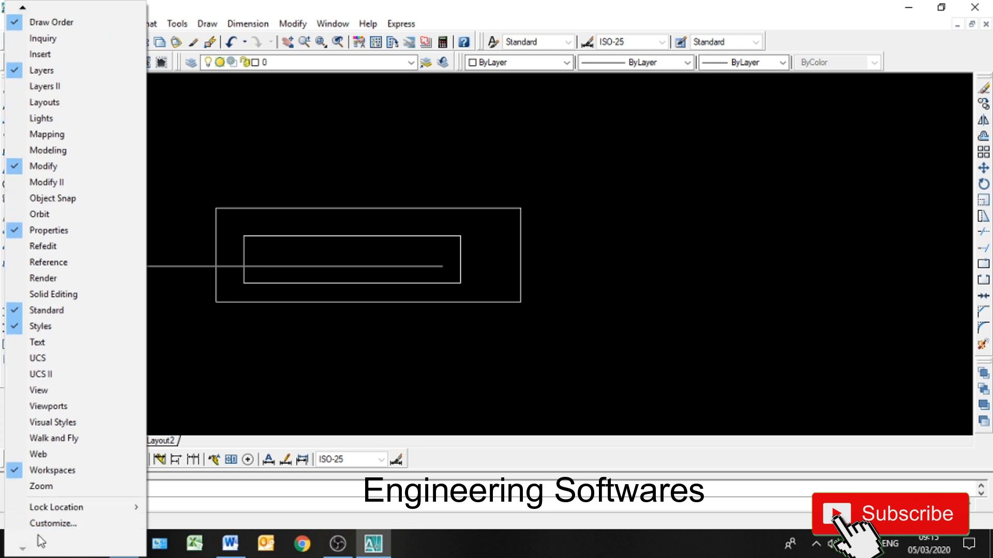
pyautogui.press('Escape')
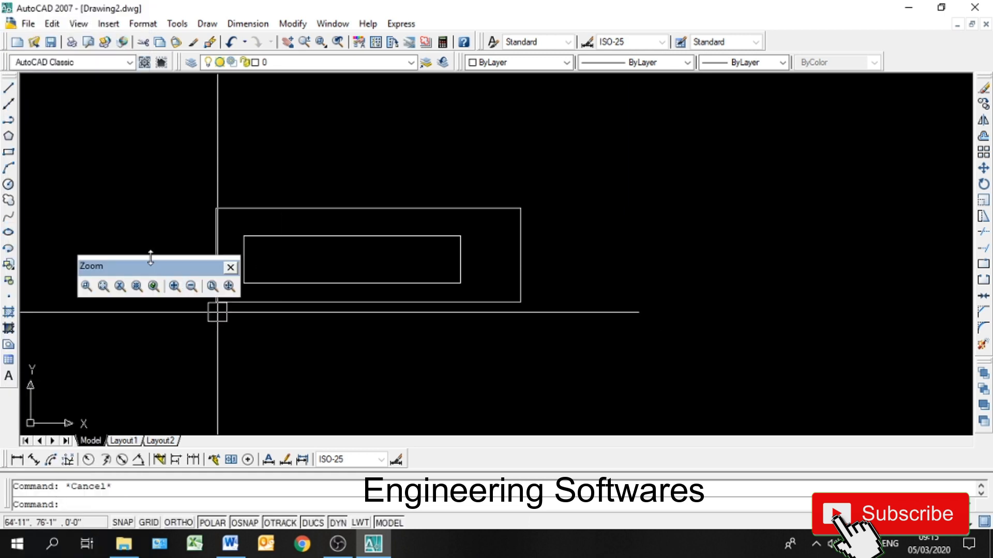
pyautogui.moveTo(142, 268); pyautogui.dragTo(142, 269)
pyautogui.moveTo(527, 406)
pyautogui.mouseDown()
pyautogui.moveTo(494, 405)
pyautogui.moveTo(472, 368)
pyautogui.moveTo(441, 367)
pyautogui.moveTo(460, 468)
pyautogui.moveTo(495, 461)
pyautogui.mouseUp()
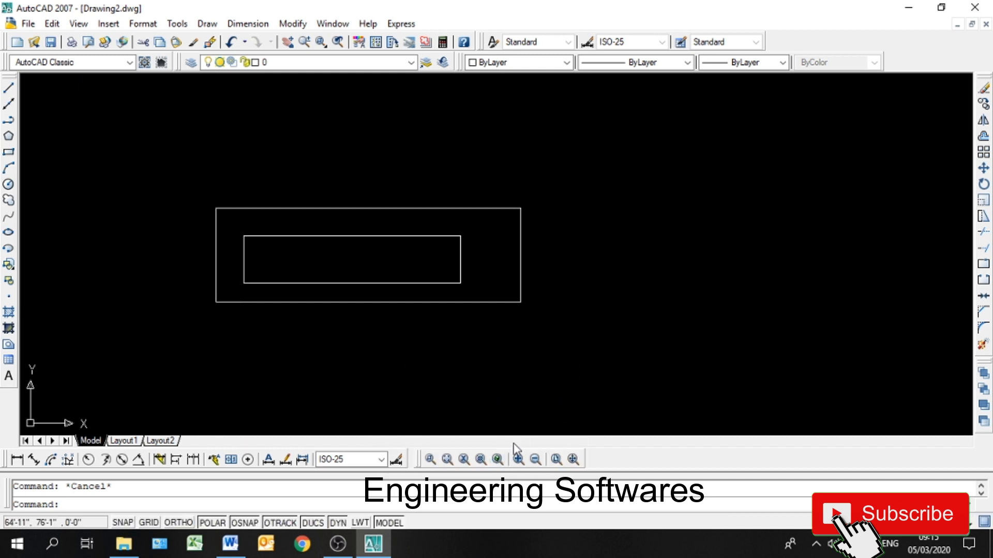
# Zoom with a window around the inner rectangle.
pyautogui.click(432, 461)
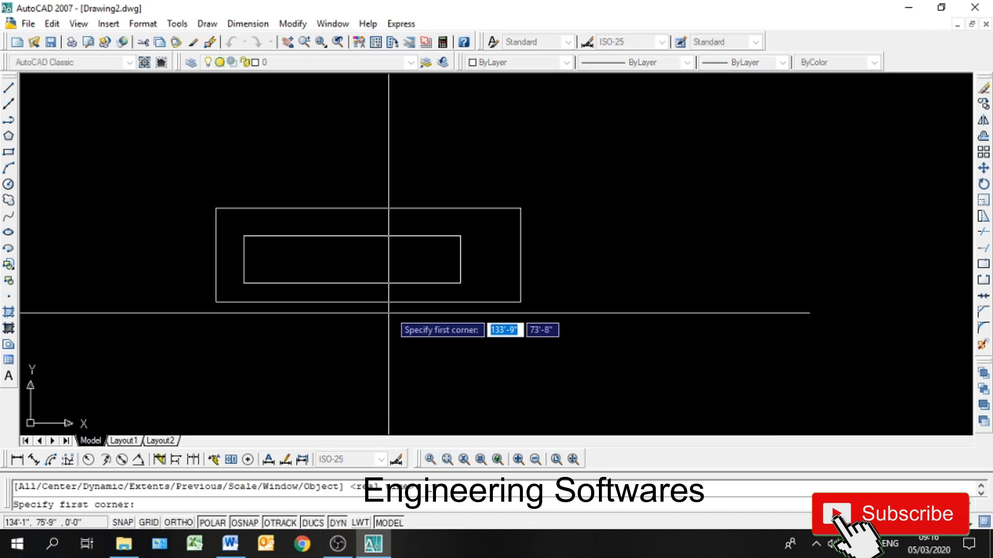
pyautogui.click(478, 224)
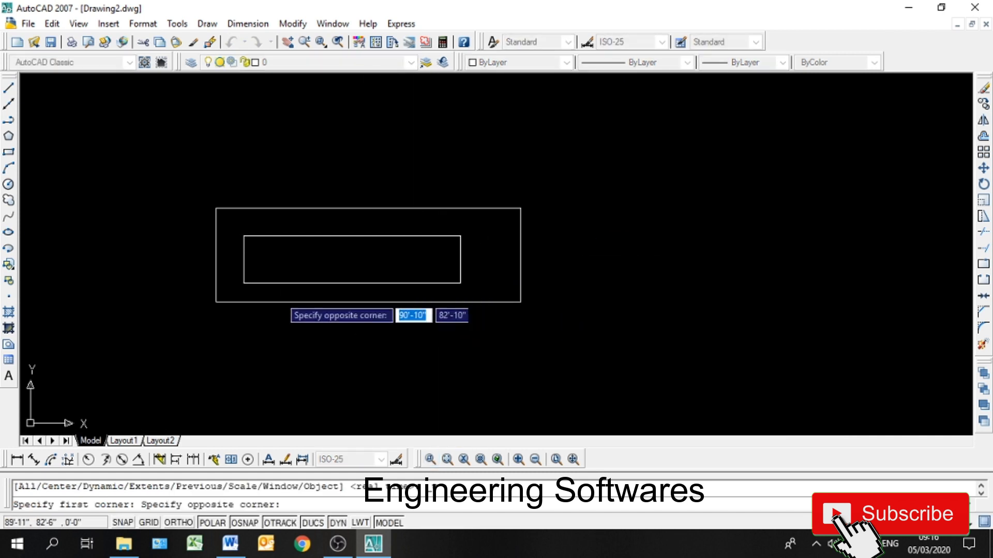
pyautogui.click(238, 303)
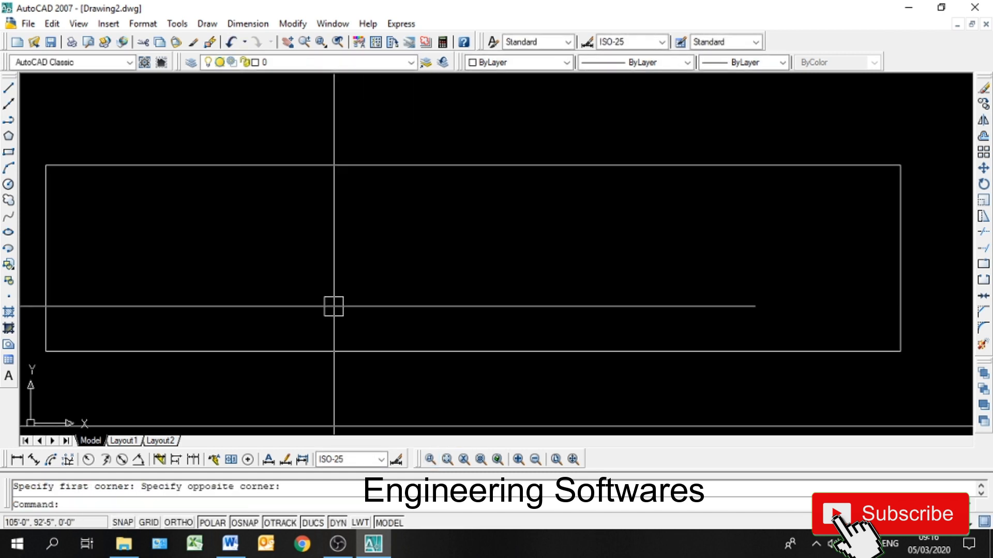
# Zoom the drawing with the All option and centre both rectangles in the view.
pyautogui.write('z')
pyautogui.press('Return')
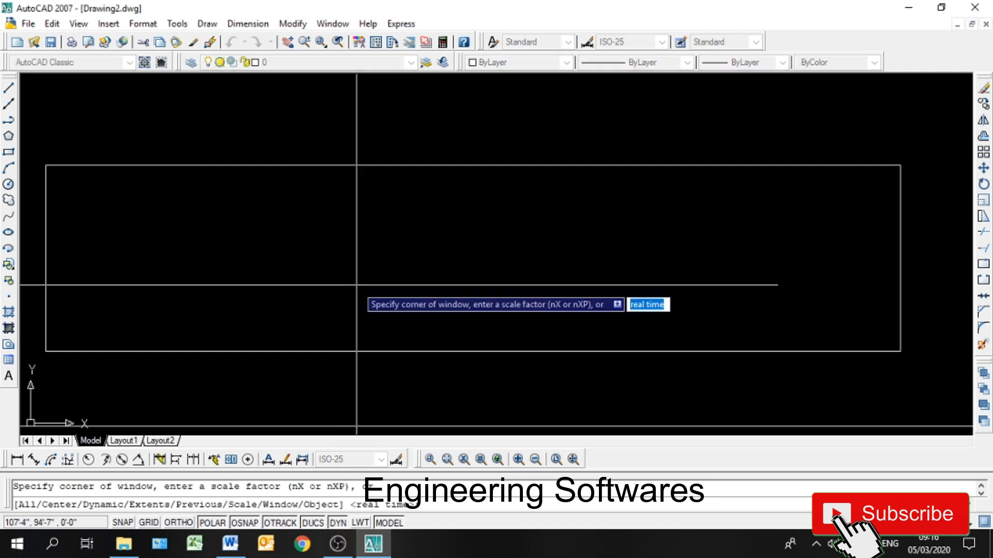
pyautogui.write('a')
pyautogui.press('Return')
pyautogui.moveTo(324, 253); pyautogui.dragTo(224, 346, button='middle')
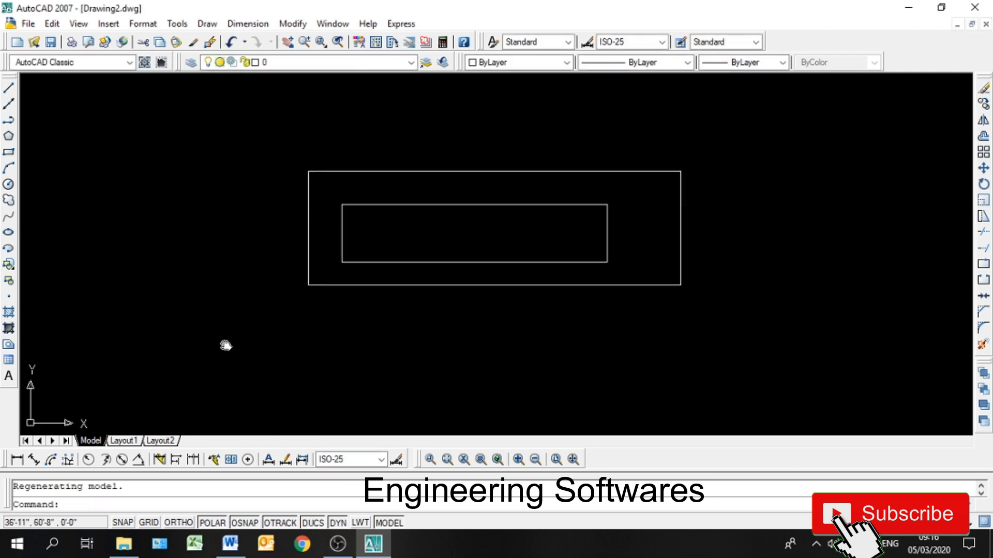
# Run the Zoom command with the Window option and frame the outer rectangle.
pyautogui.write('z')
pyautogui.press('Return')
pyautogui.write('w')
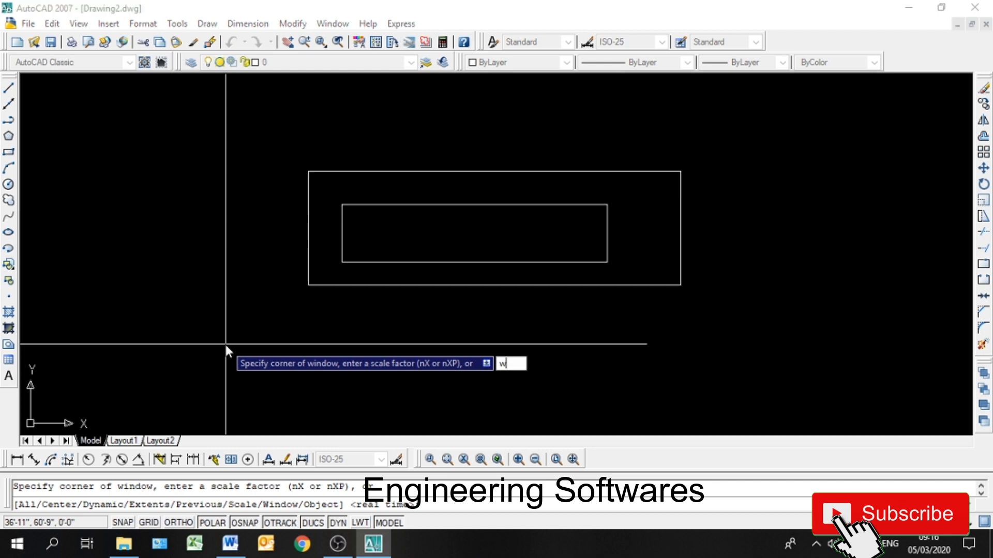
pyautogui.press('Return')
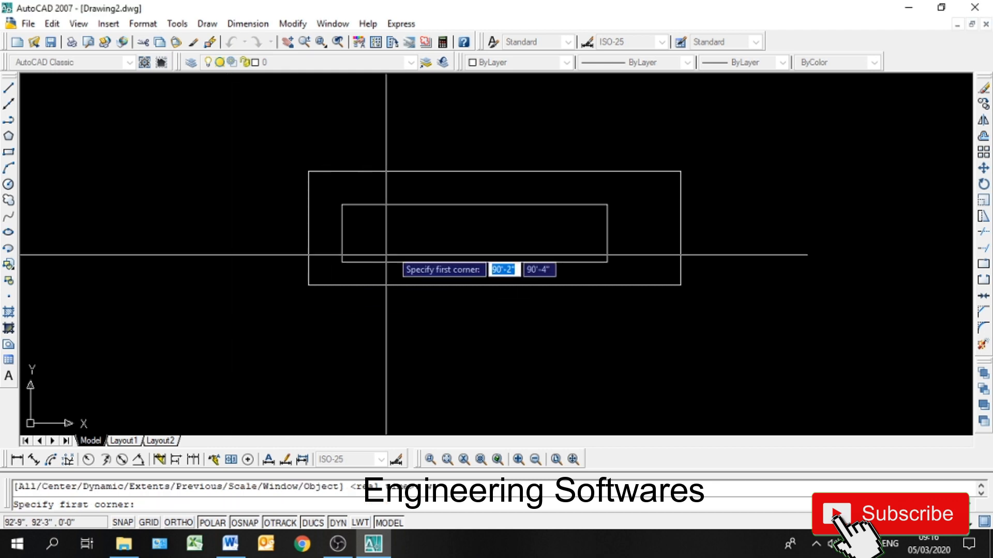
pyautogui.click(702, 159)
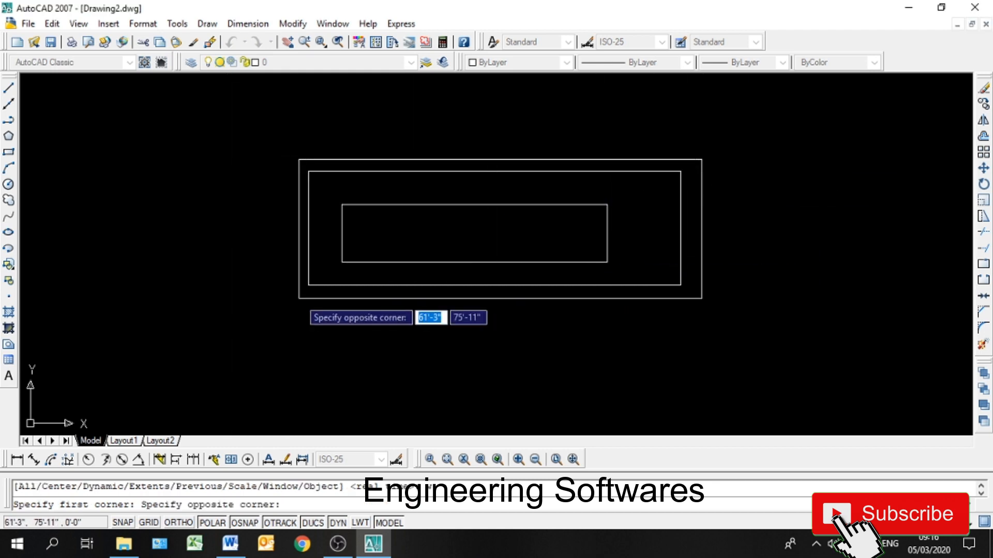
pyautogui.click(299, 298)
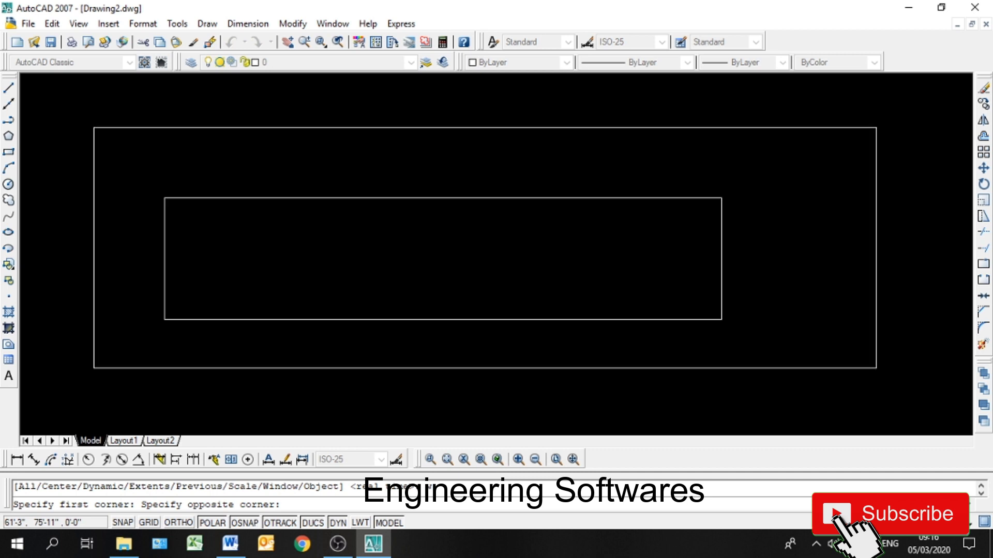
# Zoom dynamically to the area at the lower left of the rectangles, and bring both rectangles back into view.
pyautogui.click(447, 459)
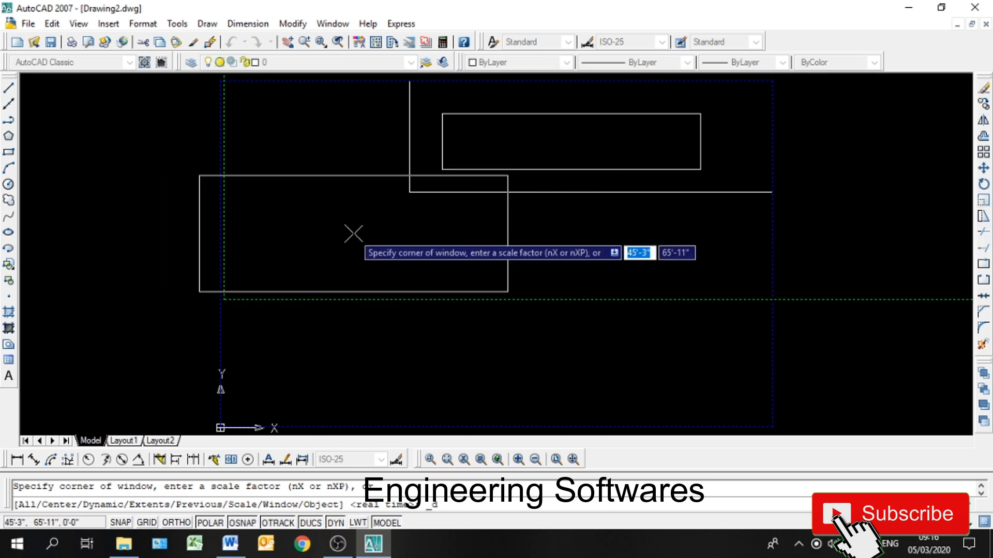
pyautogui.press('Return')
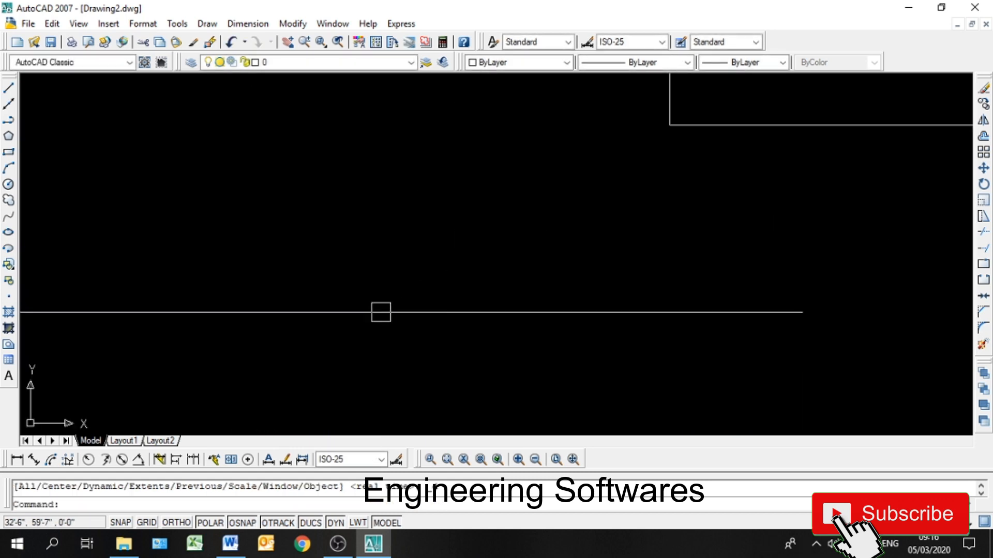
pyautogui.scroll(-1, 209, 371)
pyautogui.moveTo(476, 237)
pyautogui.mouseDown(button='middle')
pyautogui.moveTo(357, 319)
pyautogui.moveTo(276, 337)
pyautogui.mouseUp(button='middle')
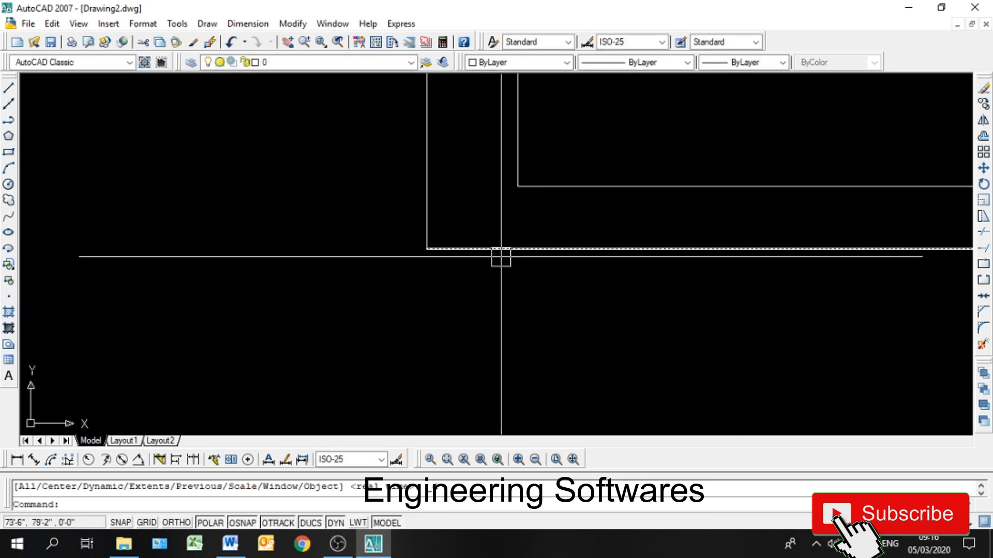
pyautogui.scroll(-8, 501, 257)
pyautogui.moveTo(540, 230); pyautogui.dragTo(340, 304, button='middle')
pyautogui.scroll(5, 340, 304)
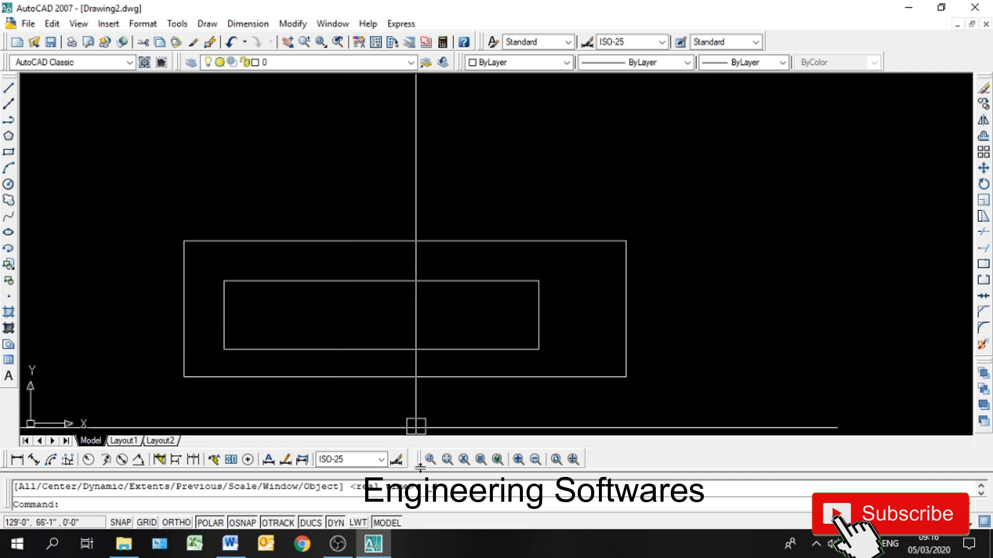
# Run a dynamic zoom with a reduced view box placed over the area left of the rectangles.
pyautogui.click(448, 459)
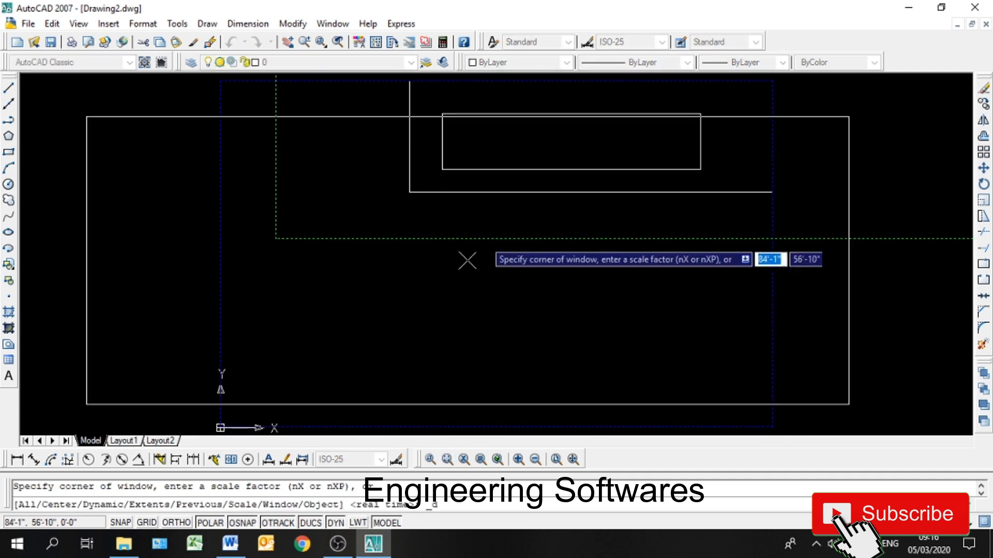
pyautogui.click(509, 218)
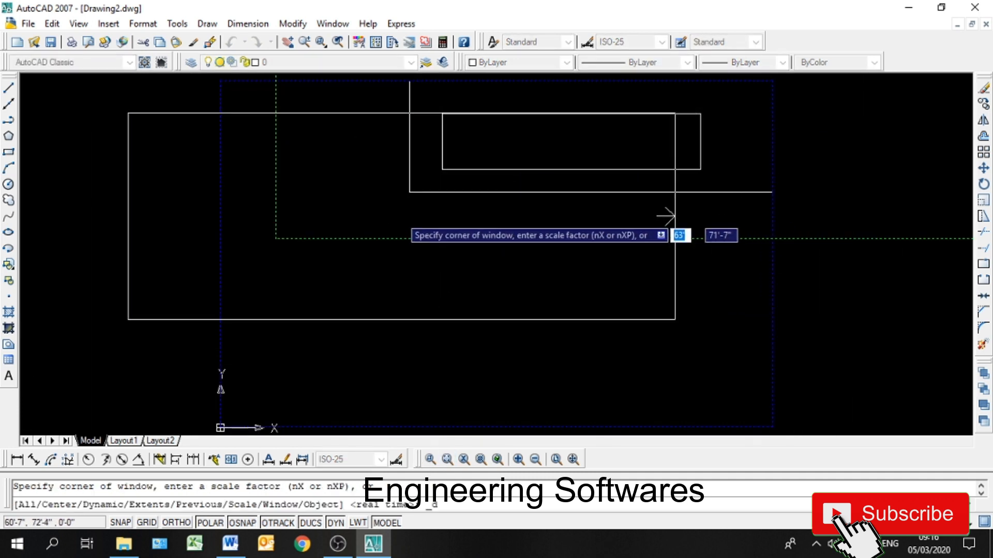
pyautogui.click(447, 199)
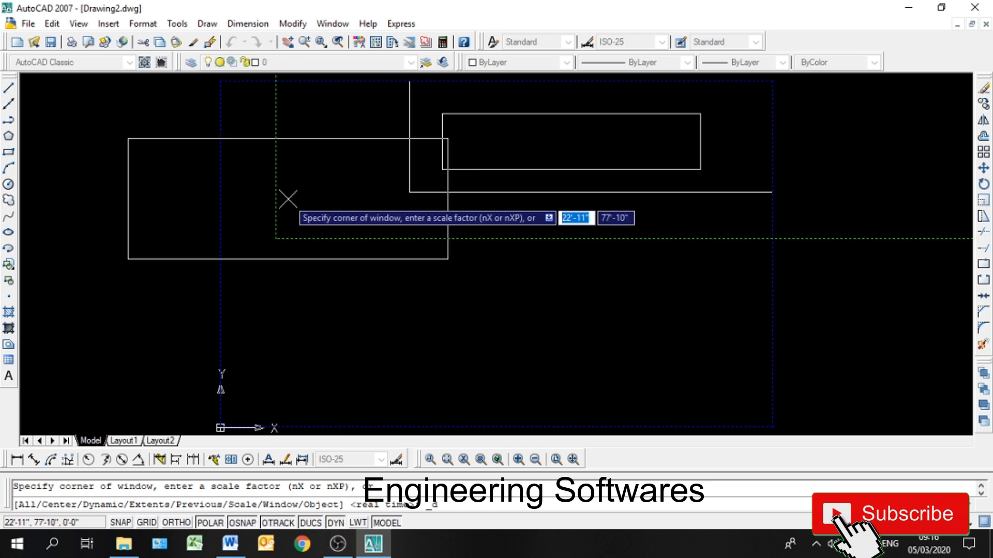
pyautogui.press('Return')
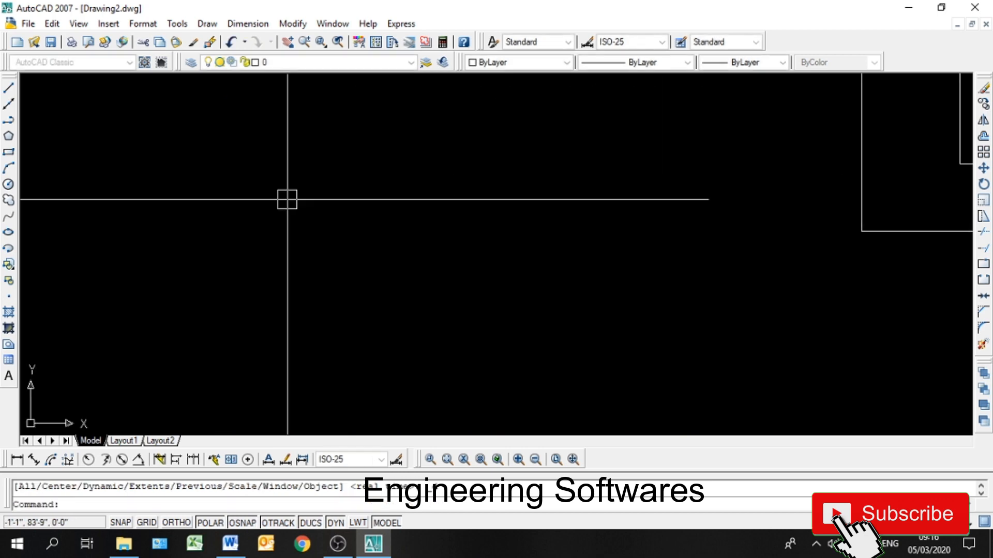
# Run the Zoom command with the Scale option, defining the factor by two picked points from below the outer rectangle up to inside it.
pyautogui.scroll(-7, 493, 283)
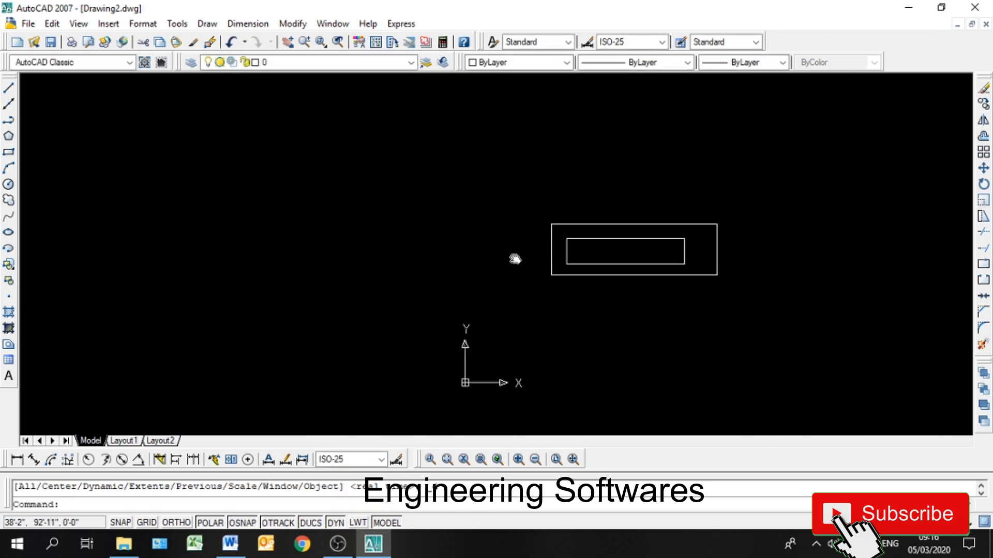
pyautogui.moveTo(515, 259); pyautogui.dragTo(381, 297, button='middle')
pyautogui.scroll(5, 381, 297)
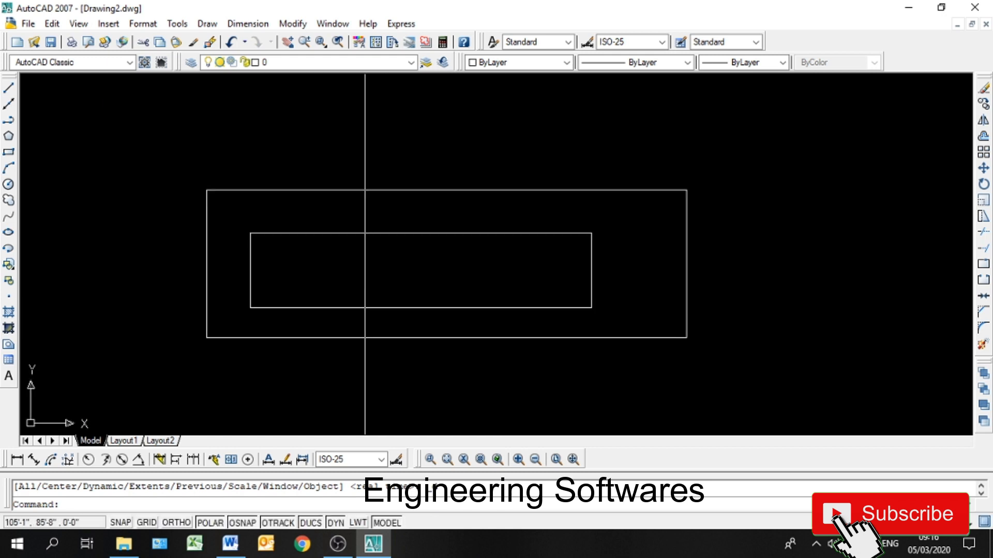
pyautogui.click(464, 459)
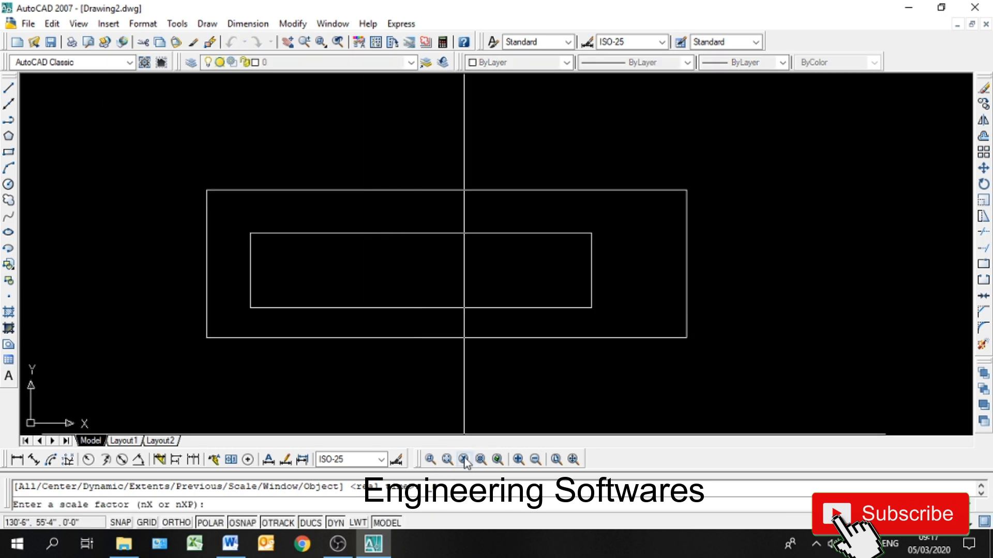
pyautogui.click(427, 355)
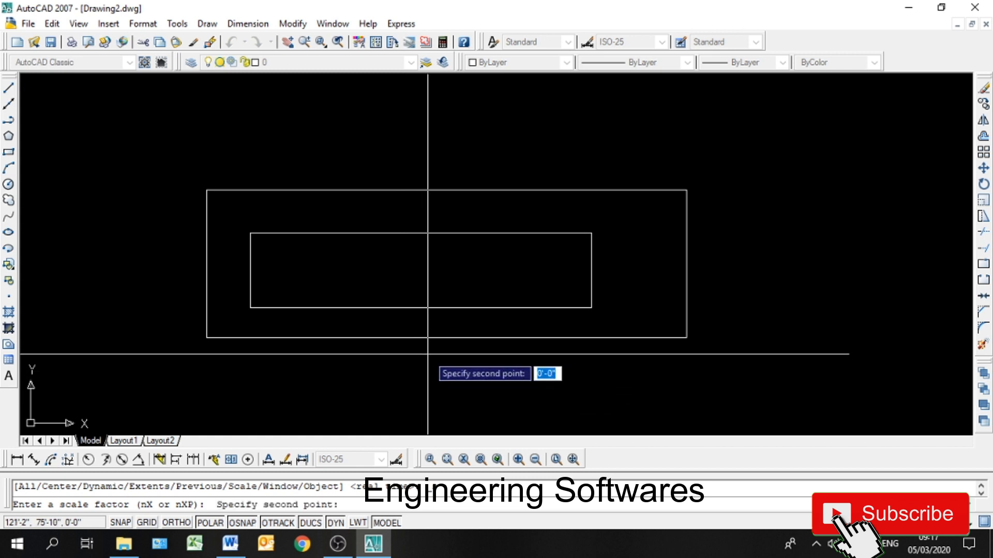
pyautogui.click(377, 216)
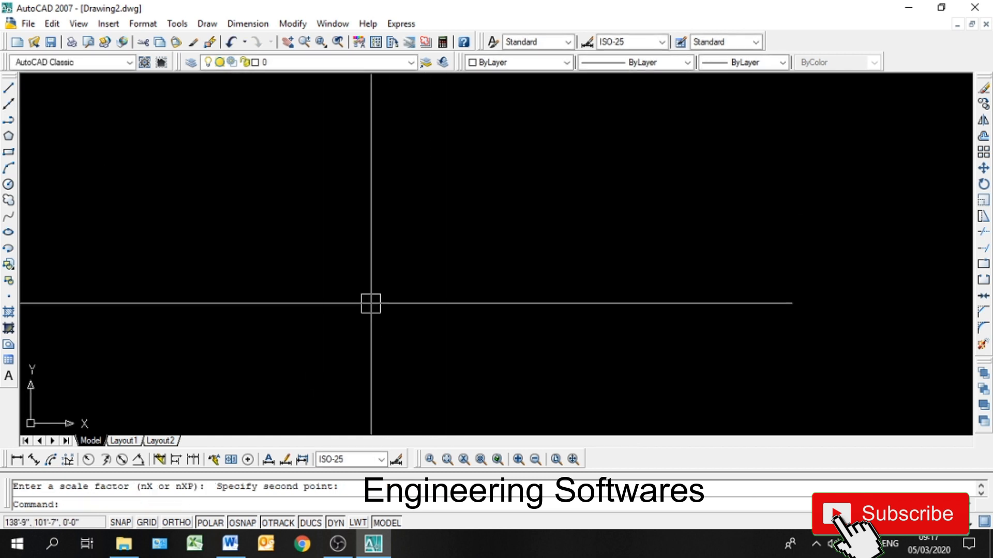
# Run a Center zoom with its centre point just below the outer rectangle, accepting the default height of 77'-8".
pyautogui.scroll(-4, 368, 319)
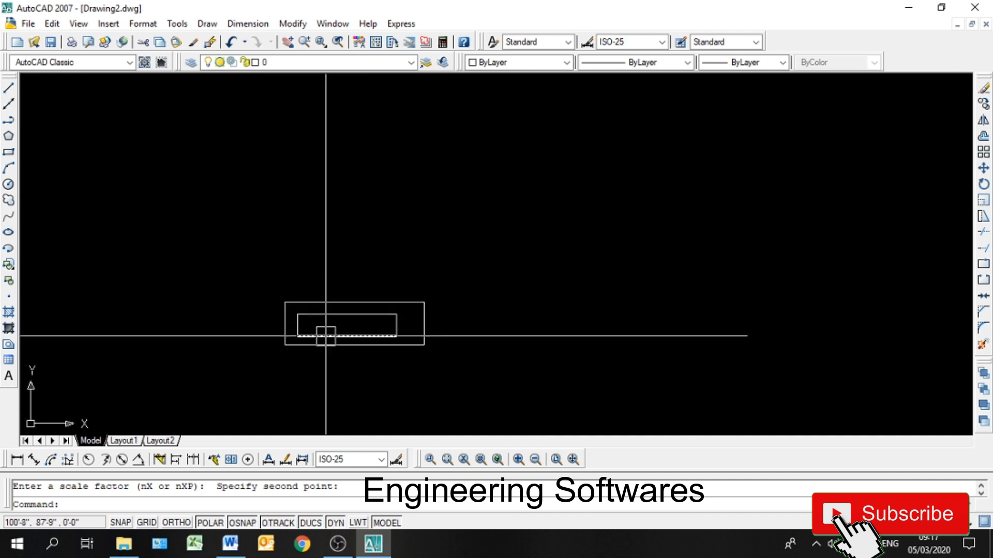
pyautogui.moveTo(326, 335); pyautogui.dragTo(350, 275, button='middle')
pyautogui.scroll(5, 355, 270)
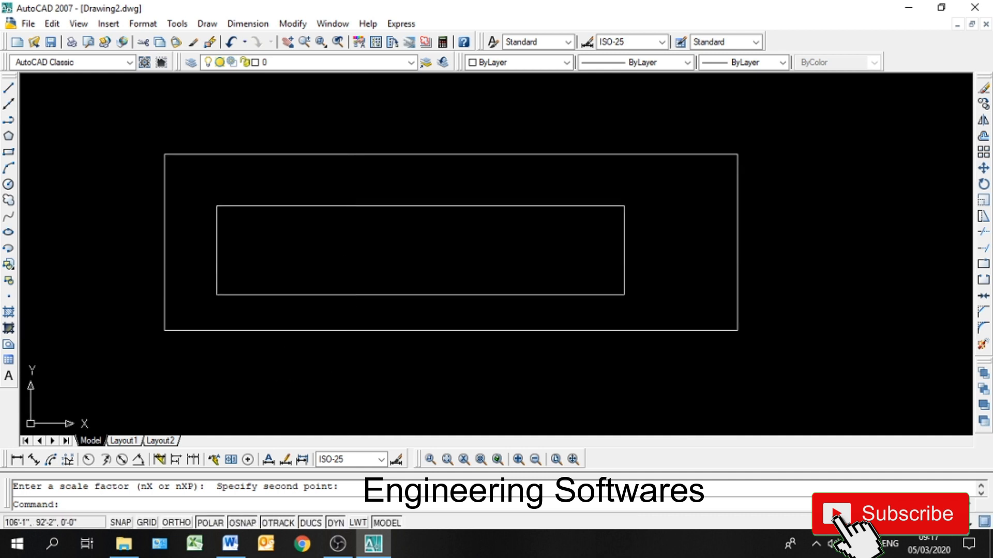
pyautogui.click(481, 461)
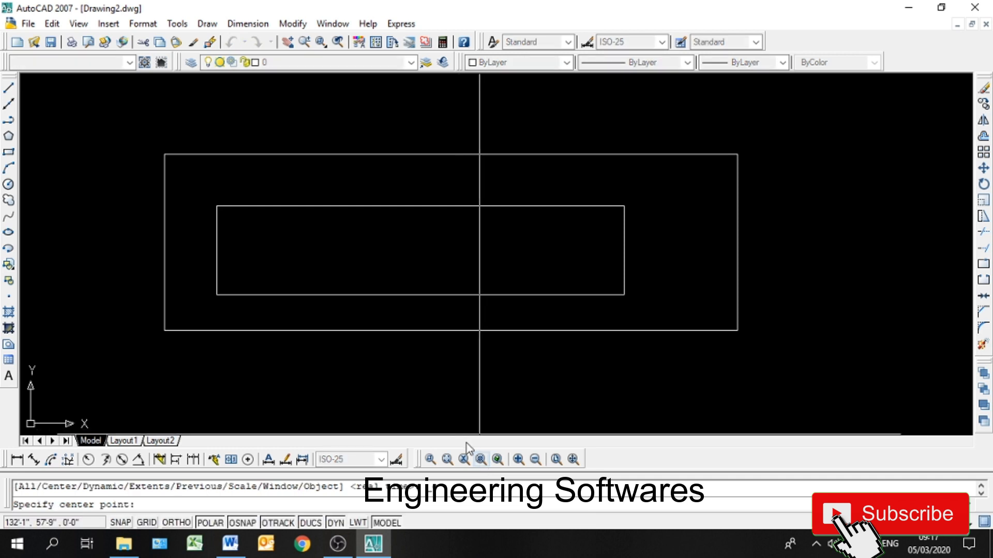
pyautogui.click(427, 346)
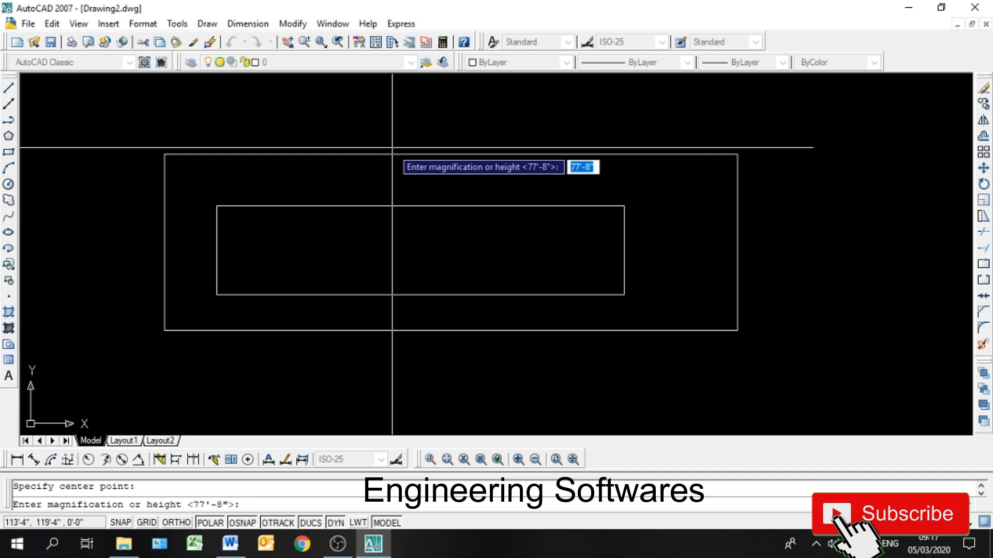
pyautogui.press('Return')
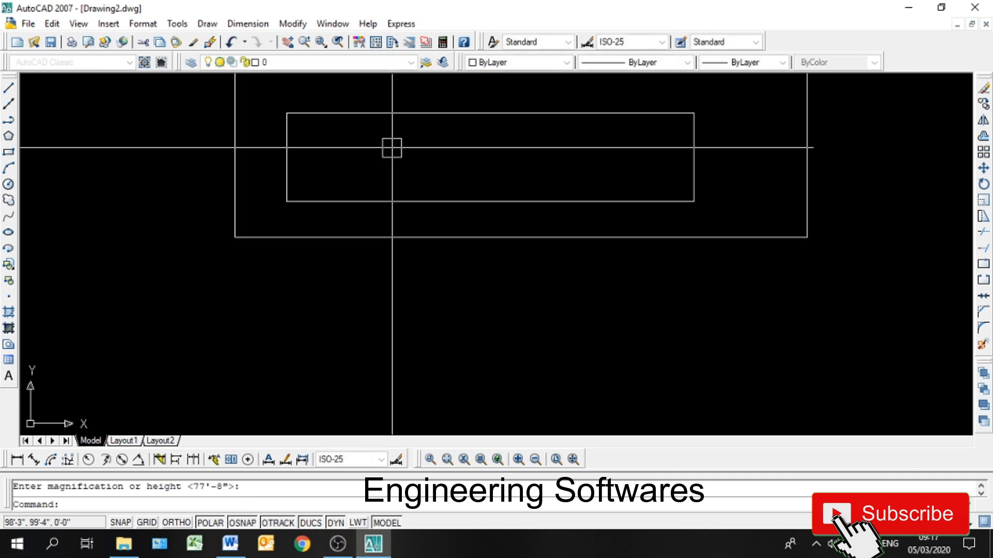
# Run another Center zoom near the outer rectangle's lower edge with the height set by picked points, and bring both rectangles back into view.
pyautogui.click(480, 461)
pyautogui.click(472, 240)
pyautogui.click(459, 334)
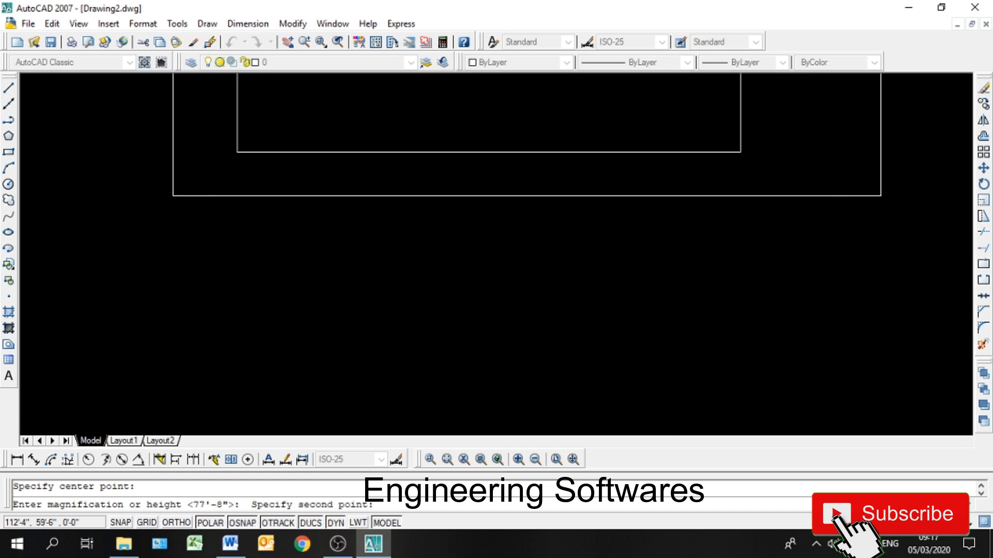
pyautogui.scroll(-10, 448, 375)
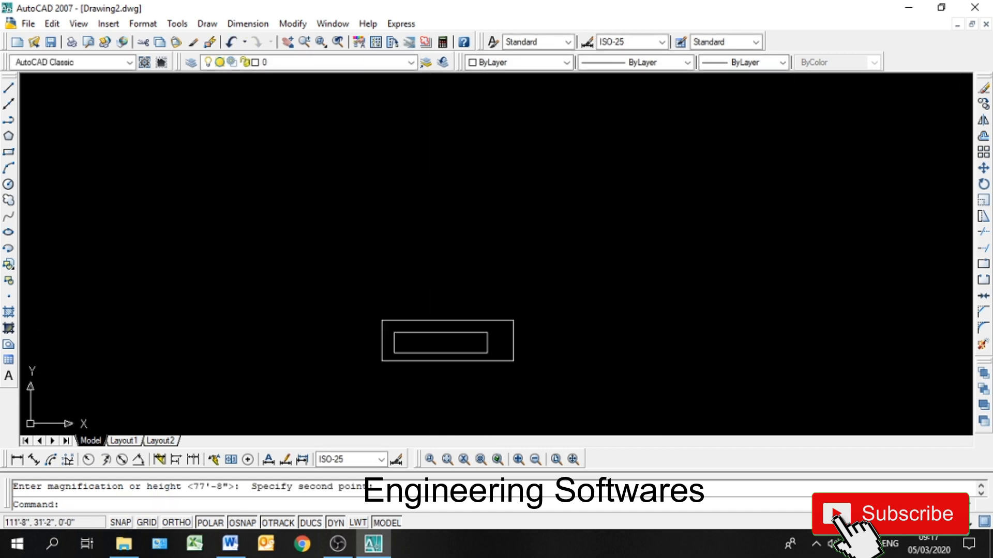
# Zoom to the two nested rectangles with the Object option, selecting both with a crossing window.
pyautogui.click(498, 459)
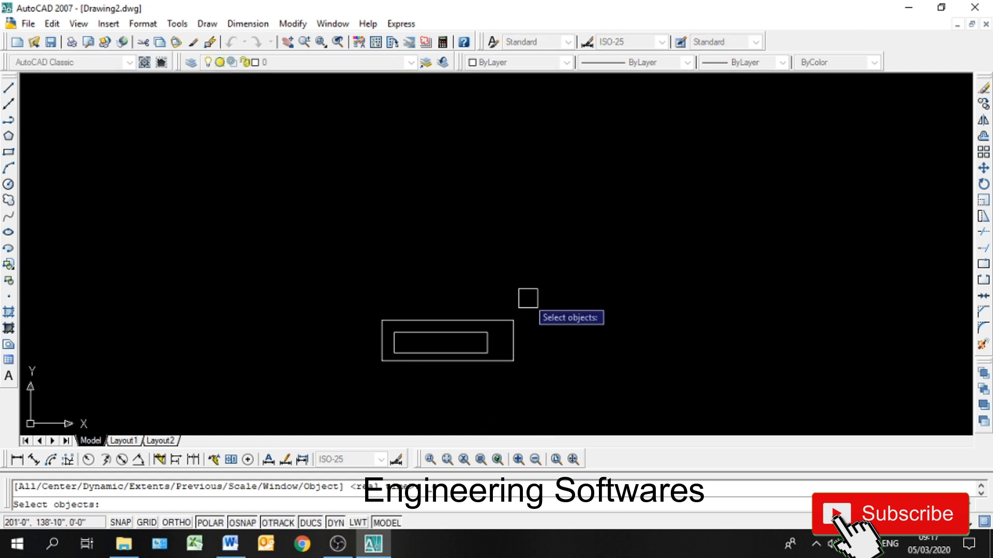
pyautogui.scroll(3, 490, 343)
pyautogui.click(570, 258)
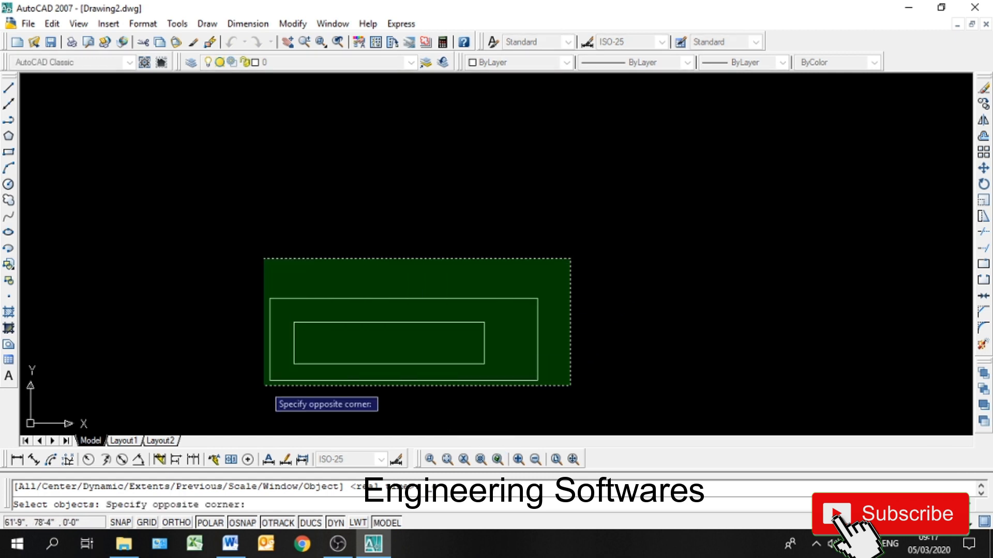
pyautogui.click(241, 389)
pyautogui.press('Return')
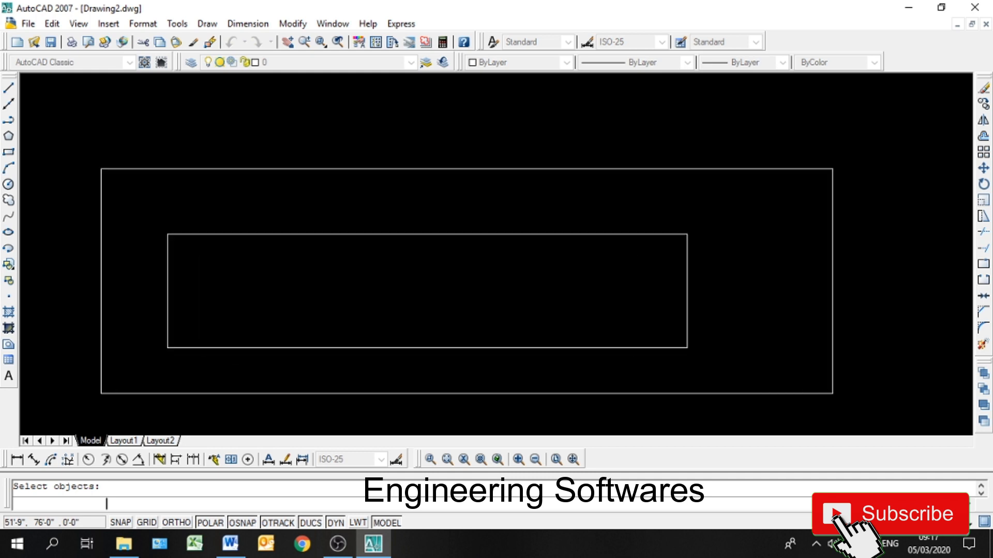
# Repeat the Zoom command and frame the inner rectangle with a zoom window.
pyautogui.press('Return')
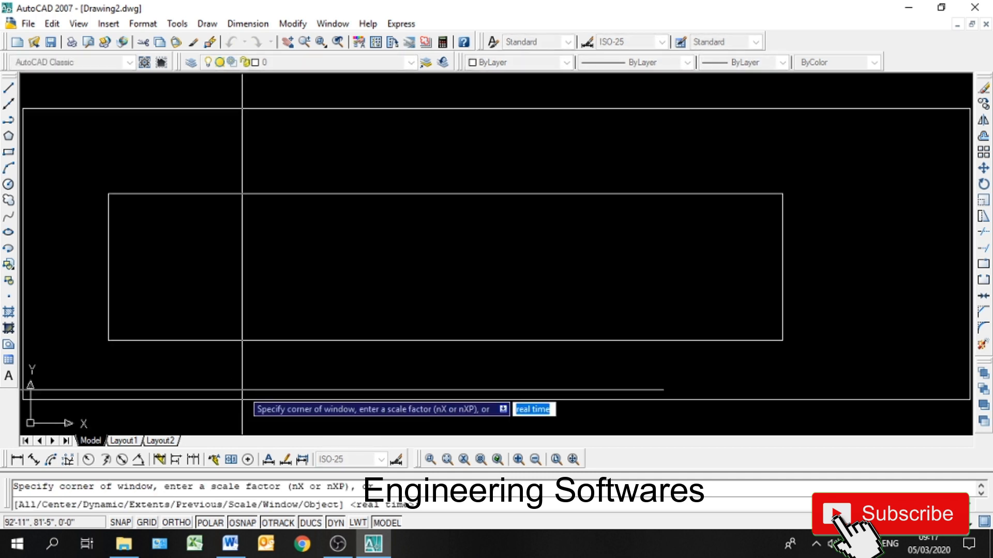
pyautogui.click(815, 181)
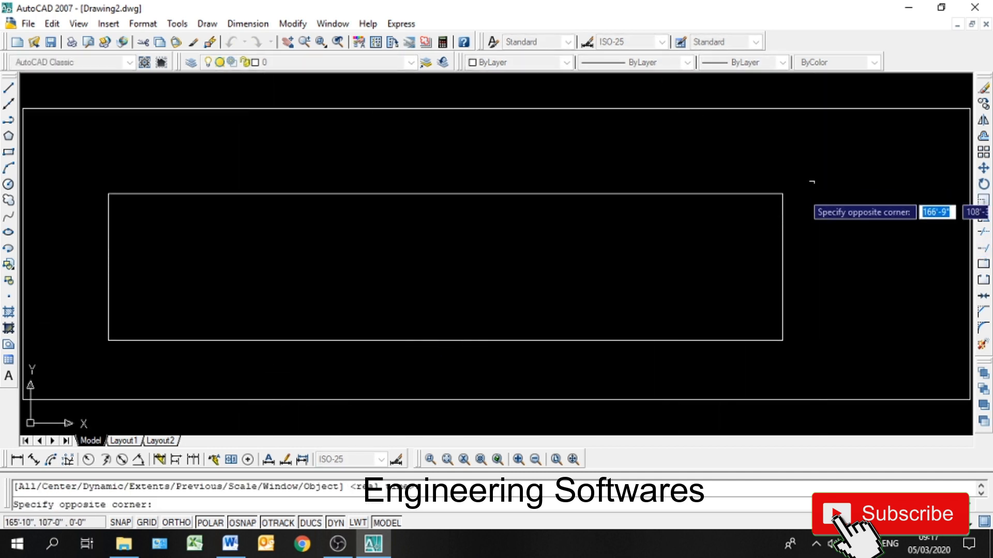
pyautogui.click(100, 353)
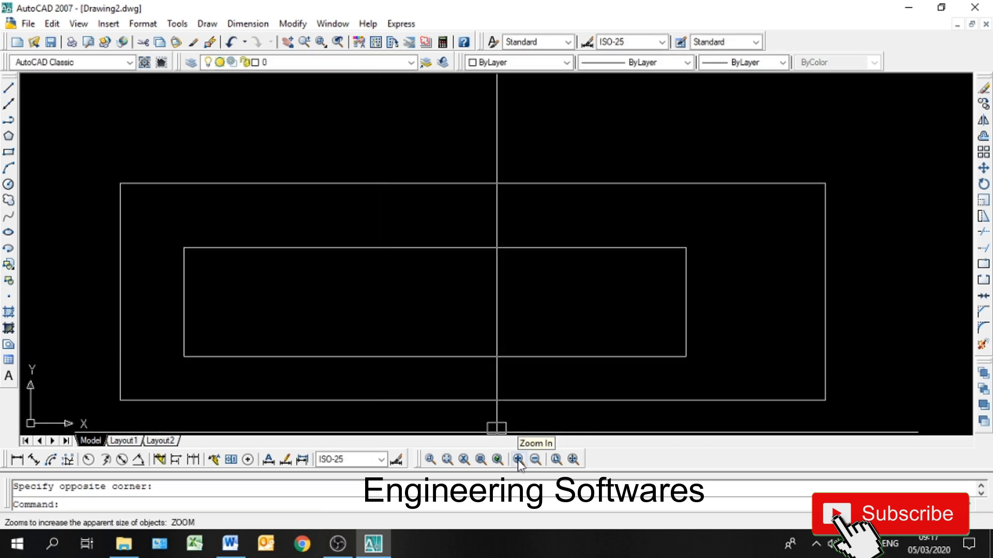
# Magnify the view of the rectangles repeatedly with Zoom In.
pyautogui.click(518, 459)
pyautogui.click(518, 459)
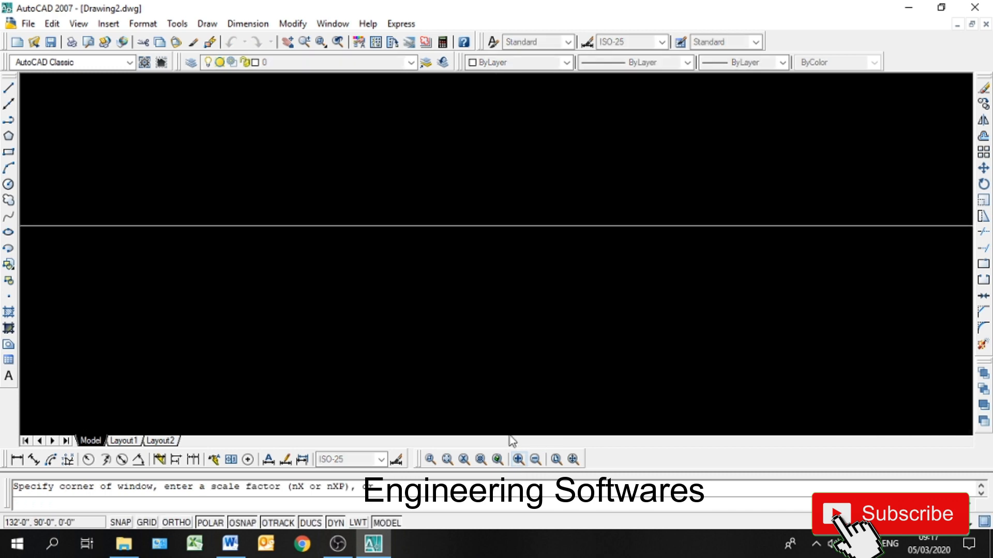
pyautogui.scroll(5, 483, 414)
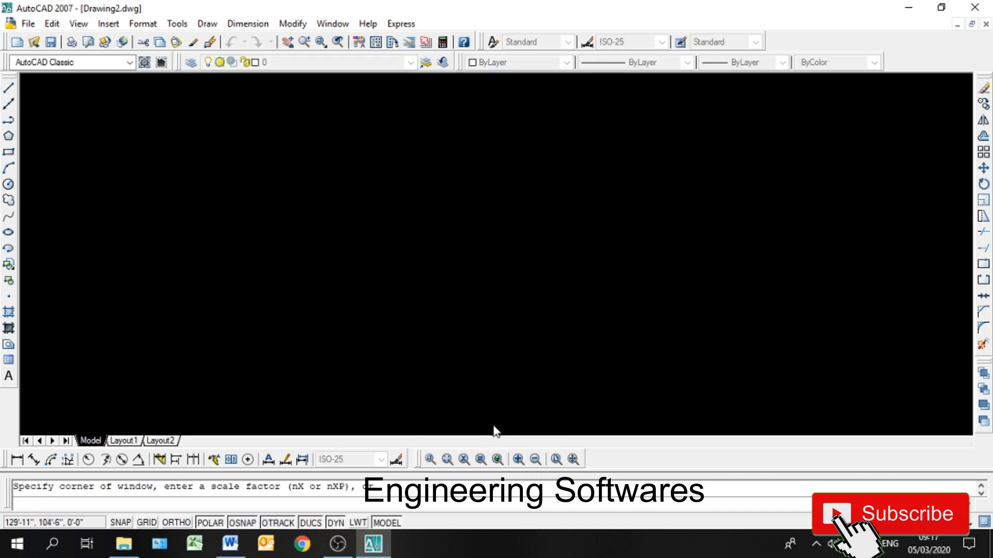
# Shrink the view repeatedly with Zoom Out until the rectangles are tiny.
pyautogui.click(535, 459)
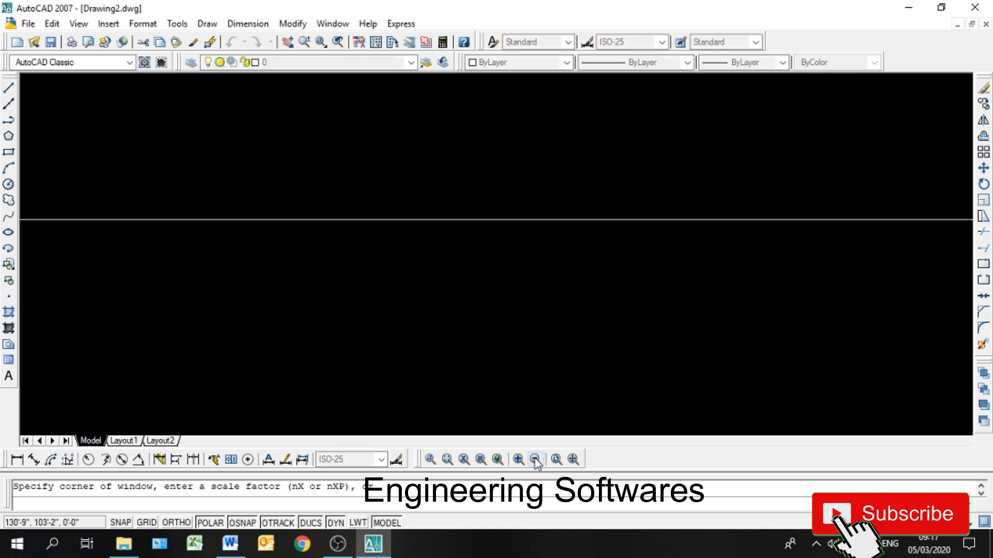
pyautogui.click(535, 459)
pyautogui.click(535, 459)
pyautogui.click(536, 459)
pyautogui.click(535, 459)
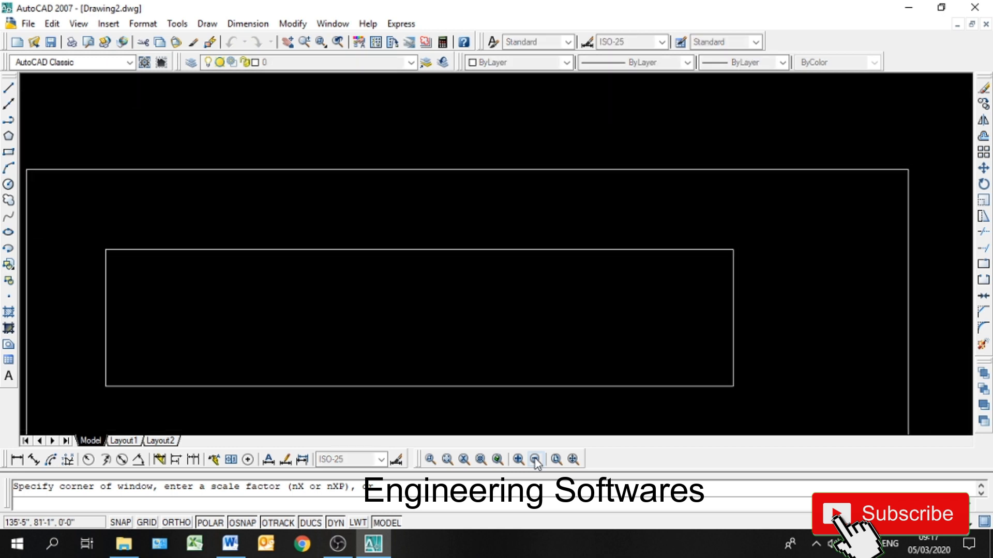
pyautogui.click(536, 459)
pyautogui.click(535, 459)
pyautogui.click(535, 459)
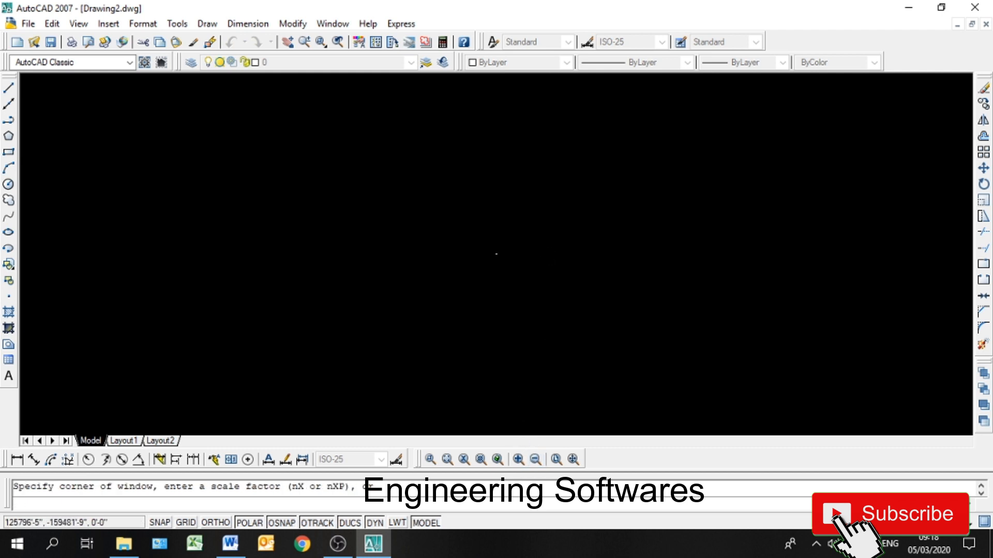
# Run Zoom with the All option and enlarge both rectangles near the middle of the view.
pyautogui.write('z')
pyautogui.press('Return')
pyautogui.write('a')
pyautogui.press('Return')
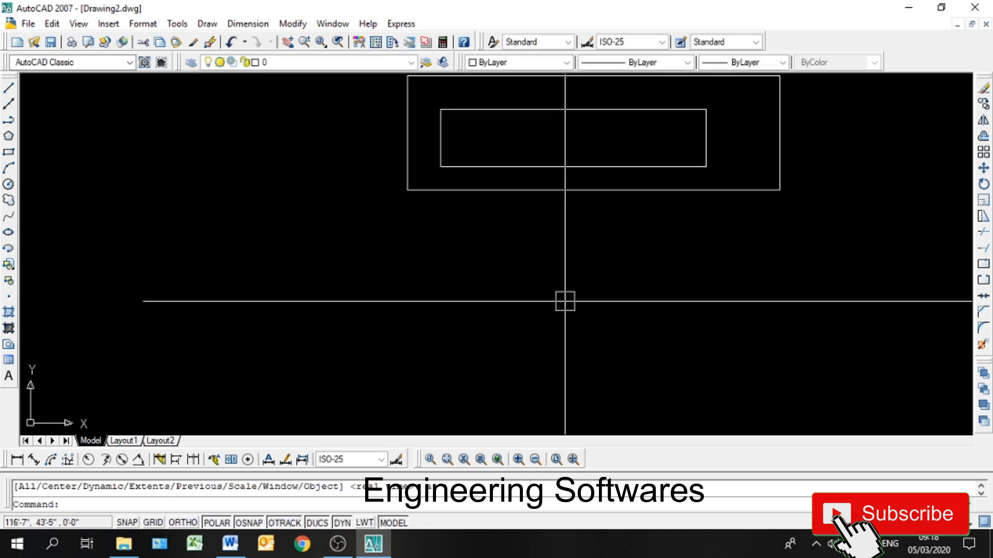
pyautogui.moveTo(541, 293); pyautogui.dragTo(448, 368, button='middle')
pyautogui.scroll(2, 481, 243)
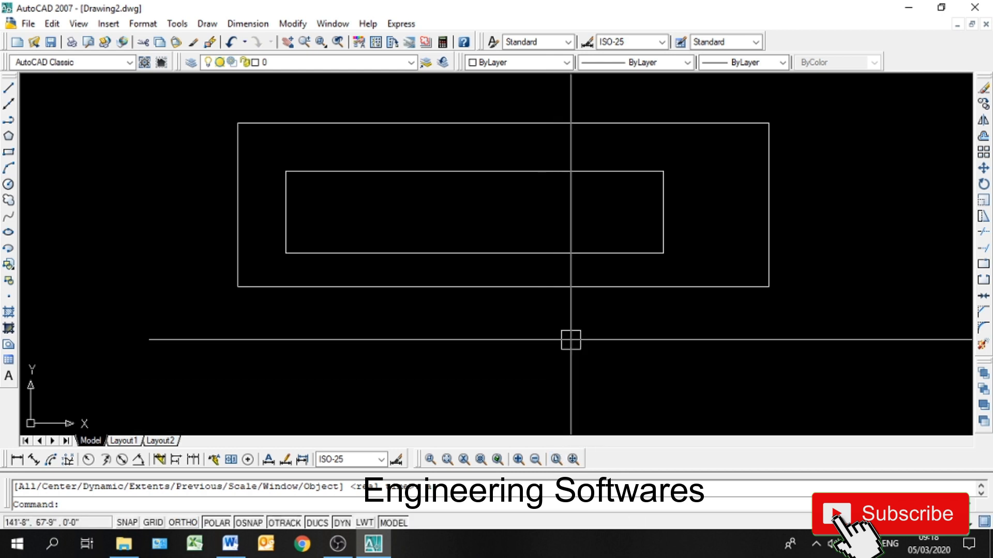
# Shrink the view of the rectangles, and restore the whole drawing area using Zoom with the All option.
pyautogui.scroll(-8, 571, 339)
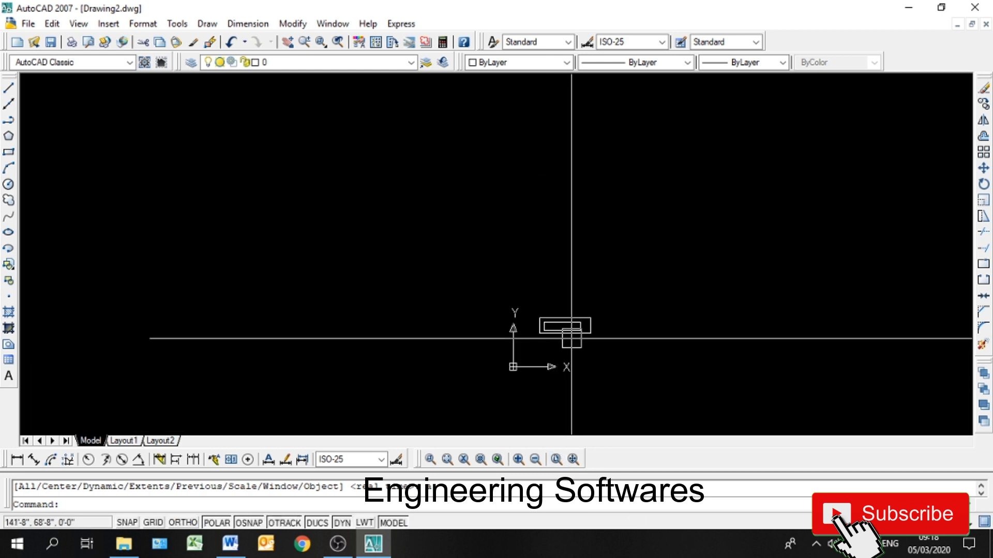
pyautogui.write('z')
pyautogui.press('Return')
pyautogui.write('a')
pyautogui.press('Return')
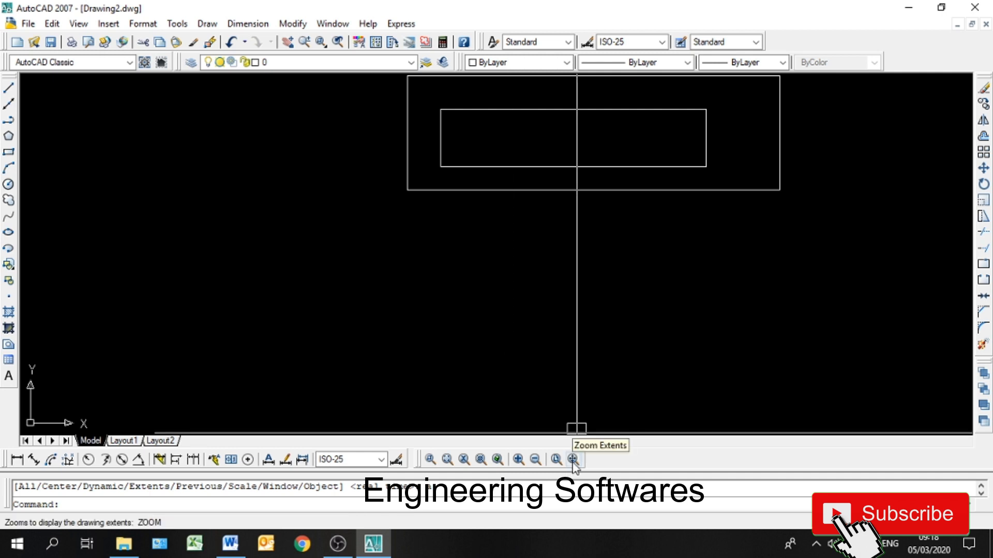
# Shrink the view, fit the nested rectangles with Zoom Extents, and zoom out to leave empty space above them.
pyautogui.scroll(-10, 444, 309)
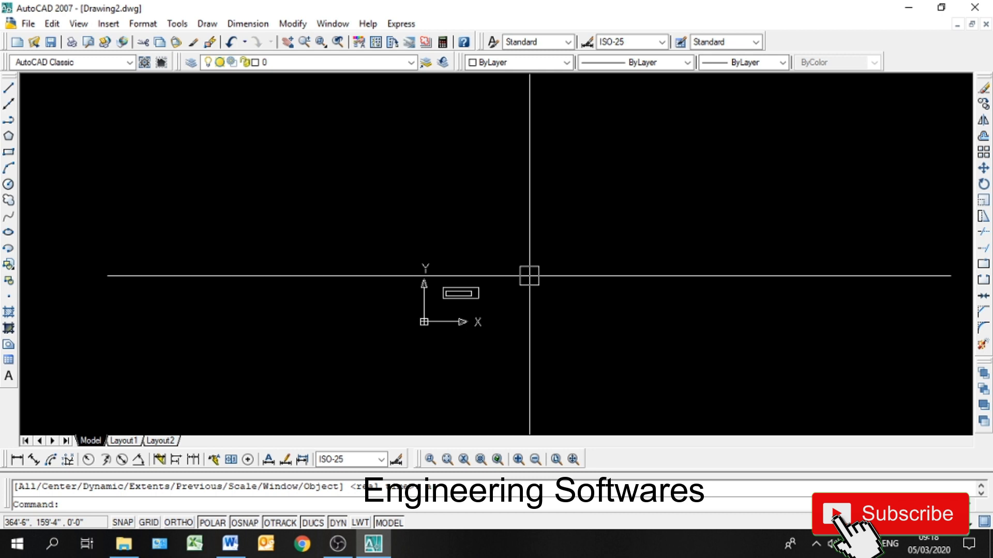
pyautogui.click(573, 459)
pyautogui.scroll(-3, 427, 317)
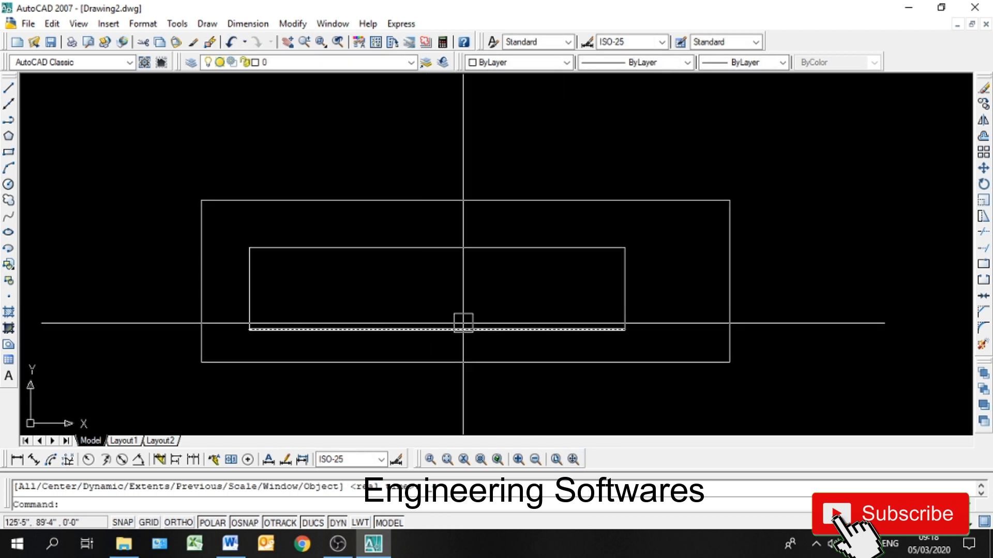
pyautogui.scroll(-5, 600, 405)
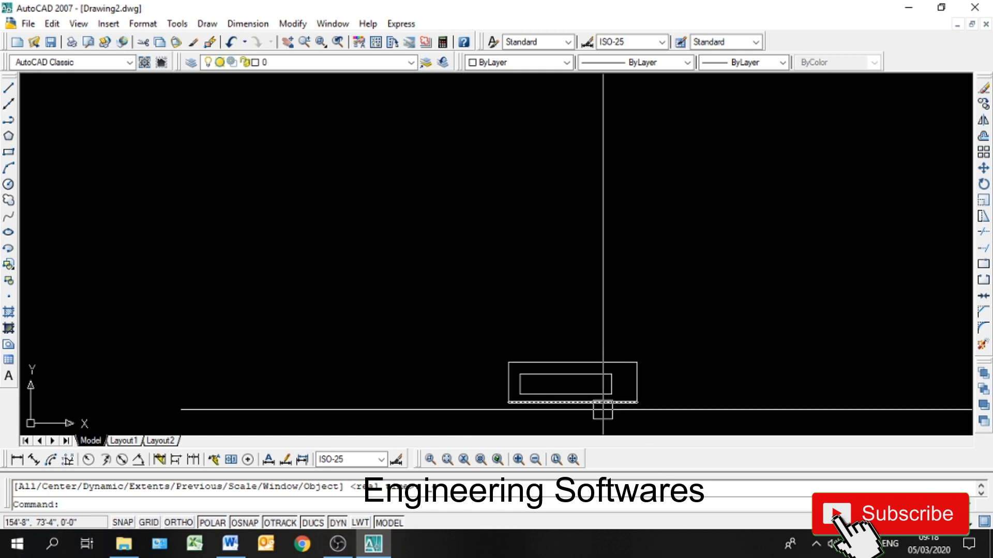
# Draw a new rectangle above the two nested rectangles, smaller in width than the outer one.
pyautogui.click(9, 137)
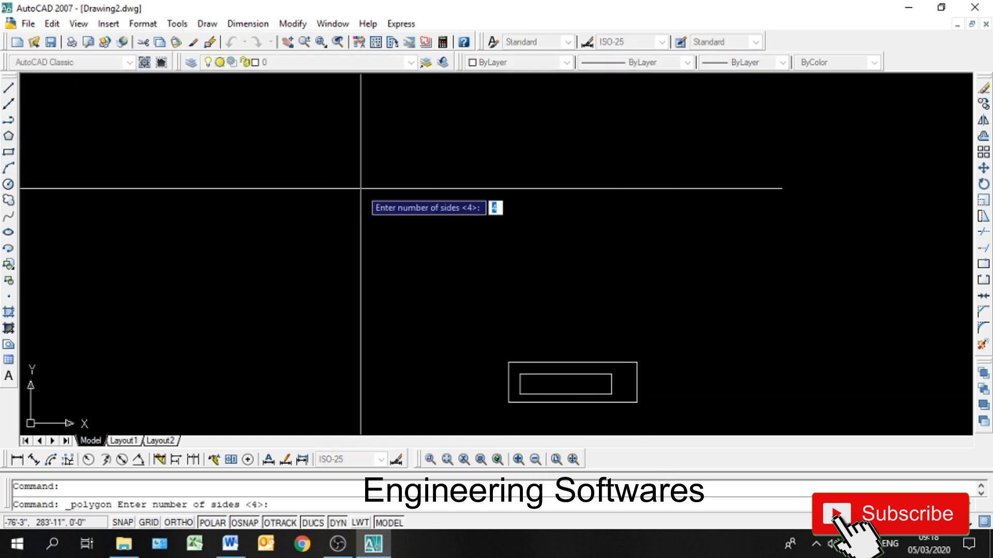
pyautogui.click(9, 152)
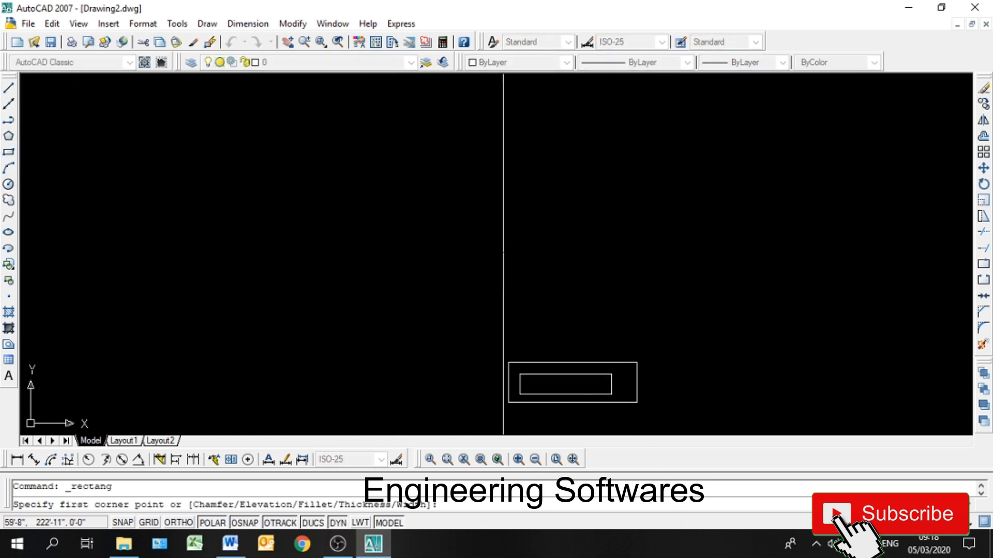
pyautogui.click(503, 252)
pyautogui.click(589, 298)
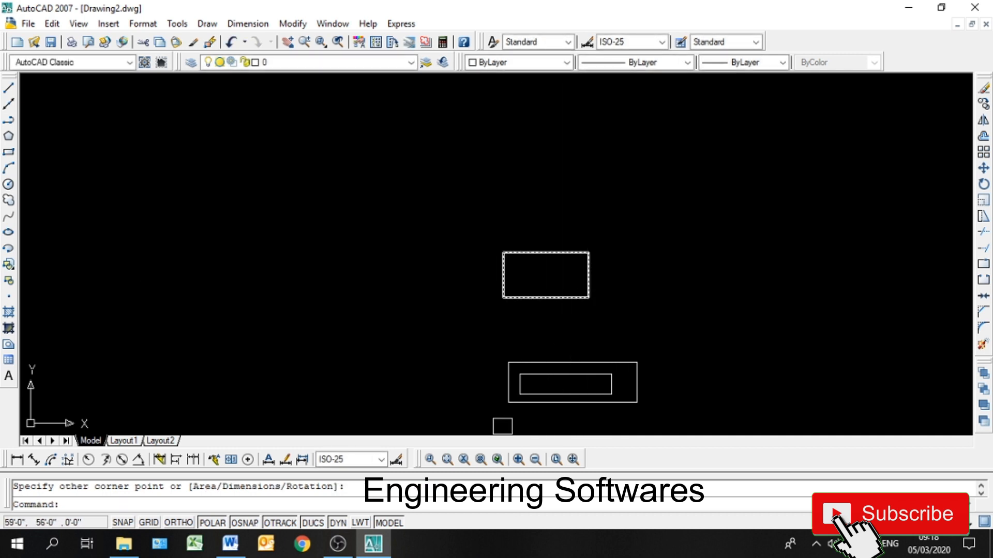
# Fit all three rectangles in the view with Zoom Extents, and zoom out to leave space around them.
pyautogui.click(574, 460)
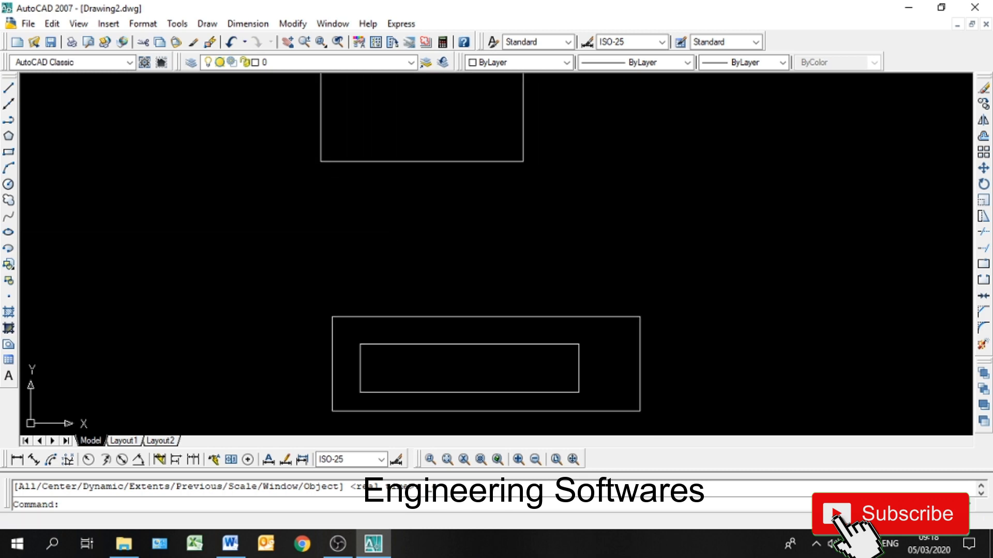
pyautogui.scroll(-2, 351, 257)
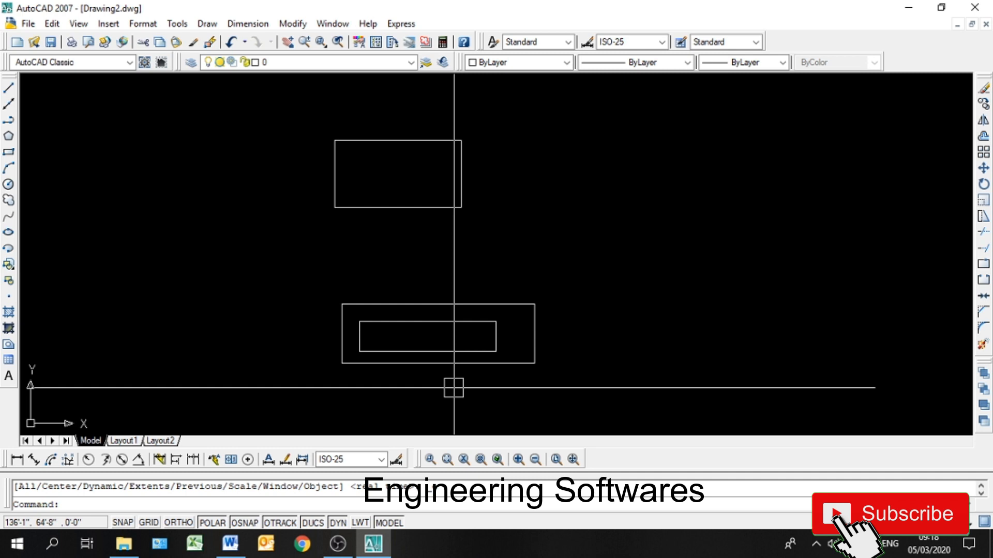
pyautogui.scroll(-4, 454, 388)
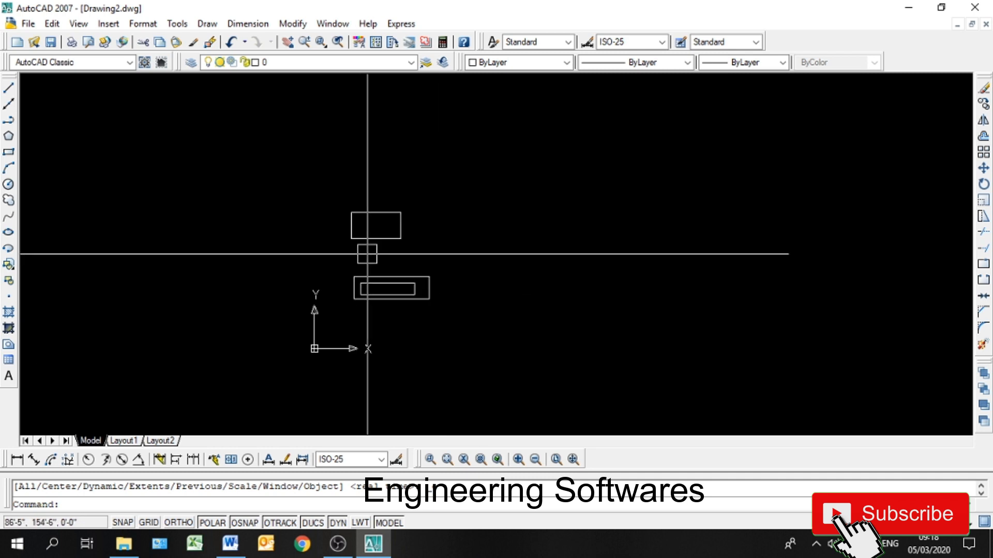
# Select all three rectangles with a crossing window and magnify the nested pair to show their grips.
pyautogui.click(471, 187)
pyautogui.click(267, 310)
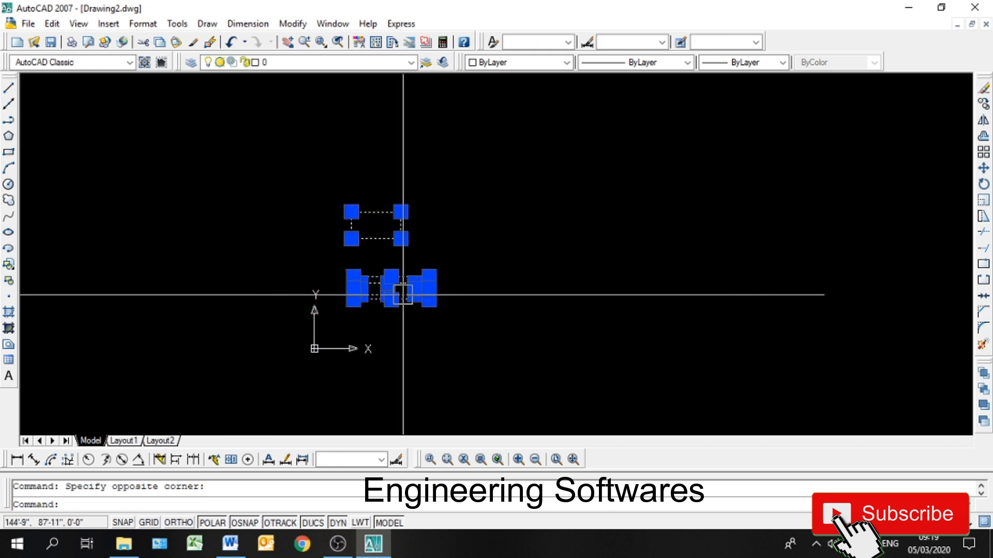
pyautogui.scroll(4, 402, 290)
pyautogui.scroll(2, 325, 282)
pyautogui.scroll(2, 329, 290)
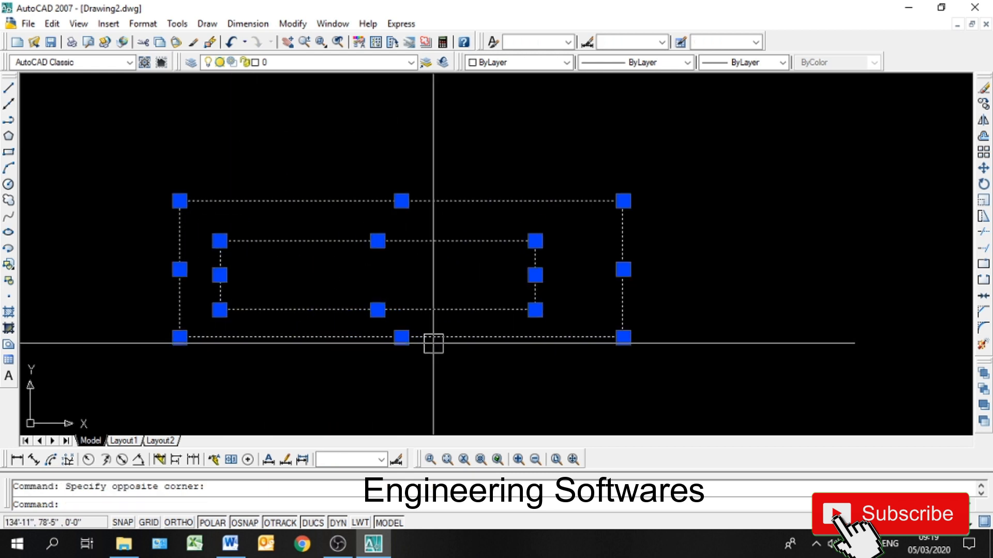